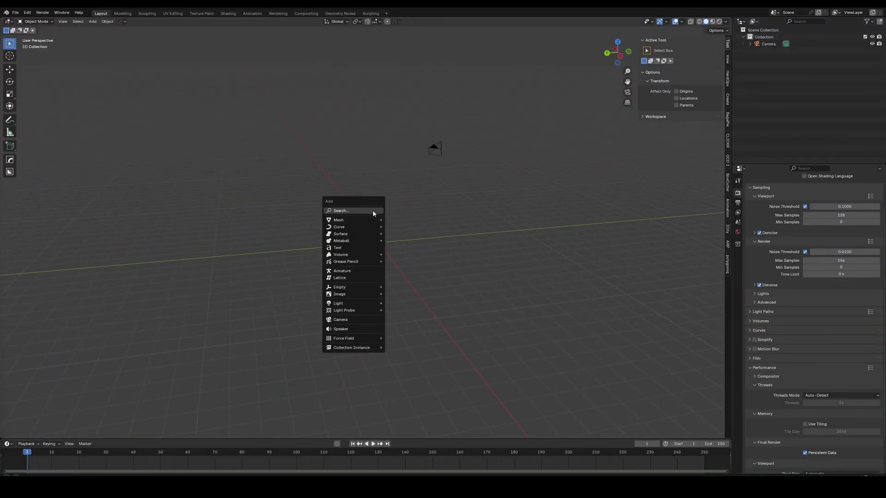
- Add a ground plane scaled 22 times and stretched along X and Y
left_click(372, 210)
type("s22")
key("Return")
scroll(435, 246, "down", 5)
key("s")
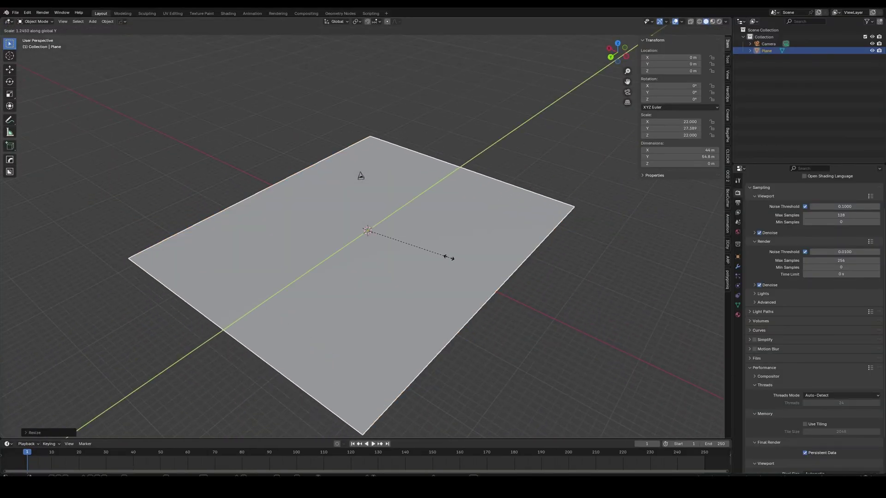
left_click(457, 256)
key("s")
key("x")
left_click(475, 268)
middle_click_drag(475, 267, 430, 249)
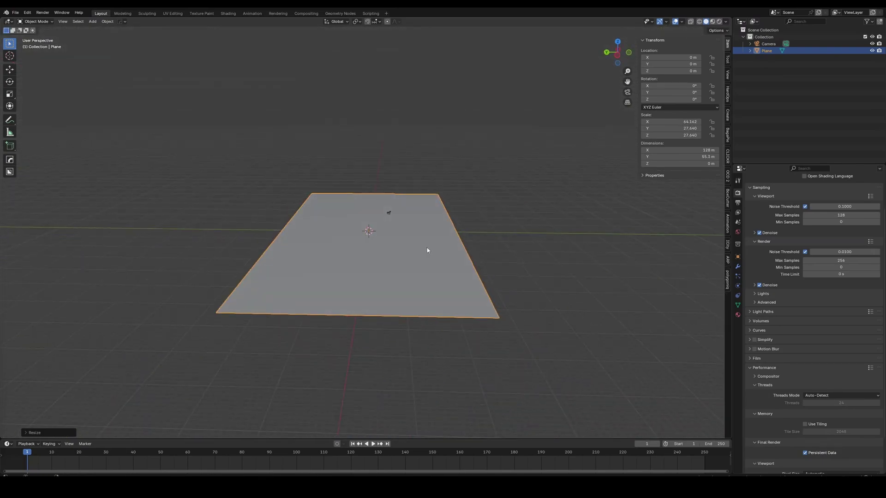
key("s")
key("y")
- Set the camera's Clip End to 10000 m
key("x")
left_click(443, 257)
left_click(768, 44)
key("KP_0")
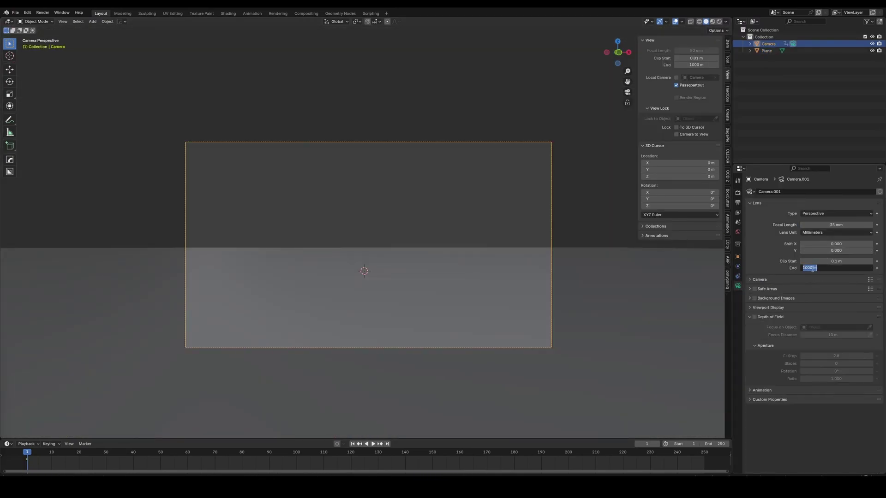
scroll(496, 204, "up", 3)
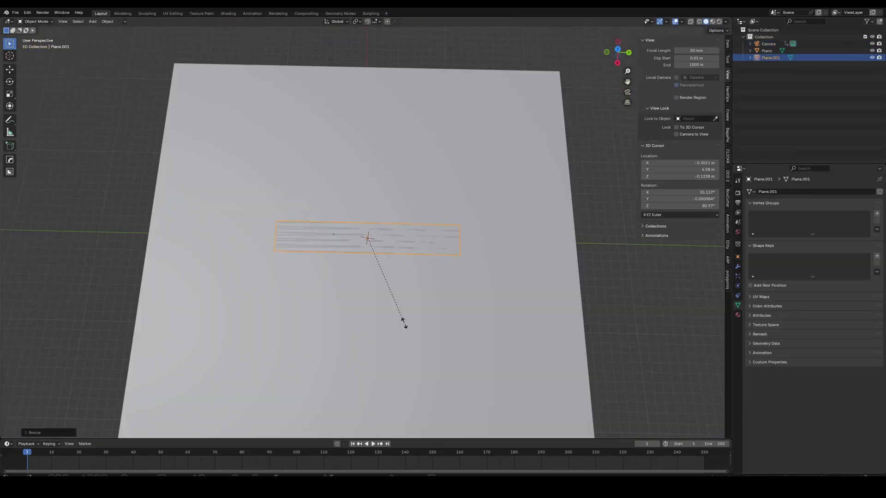
- Scale a second plane into a road and move it along Y
left_click(404, 322)
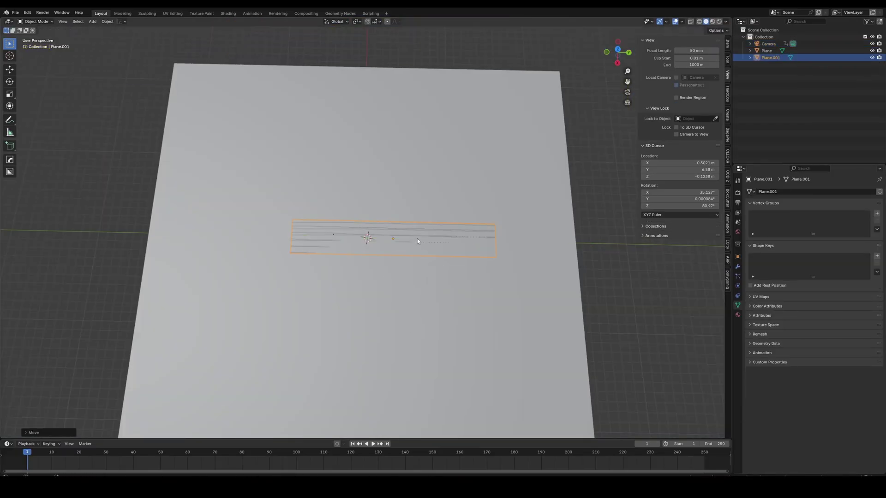
key("KP_0")
key("g")
key("y")
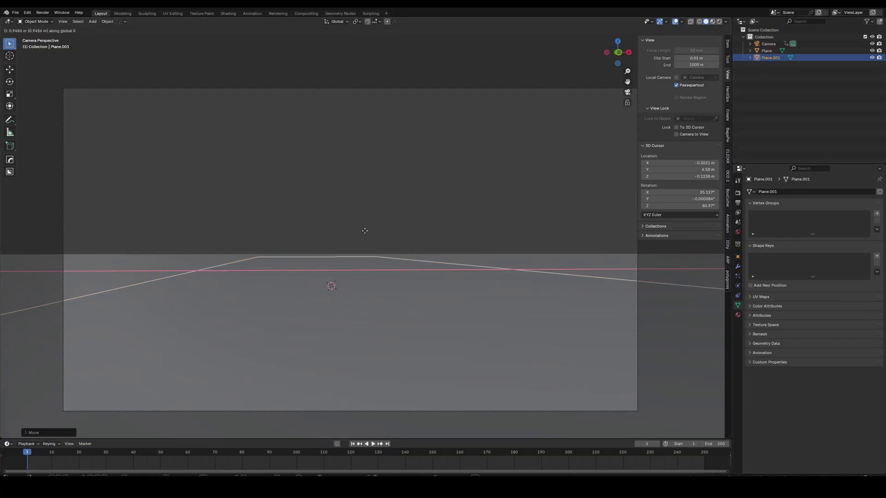
mouse_move(475, 233)
middle_mouse_down()
mouse_move(401, 256)
mouse_move(357, 251)
middle_mouse_up()
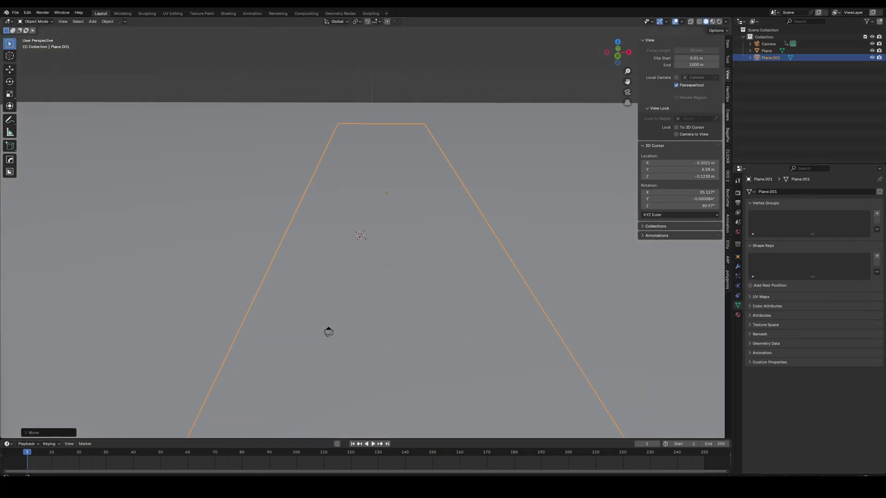
mouse_move(274, 203)
middle_mouse_down()
mouse_move(360, 235)
mouse_move(332, 208)
mouse_move(322, 115)
middle_mouse_up()
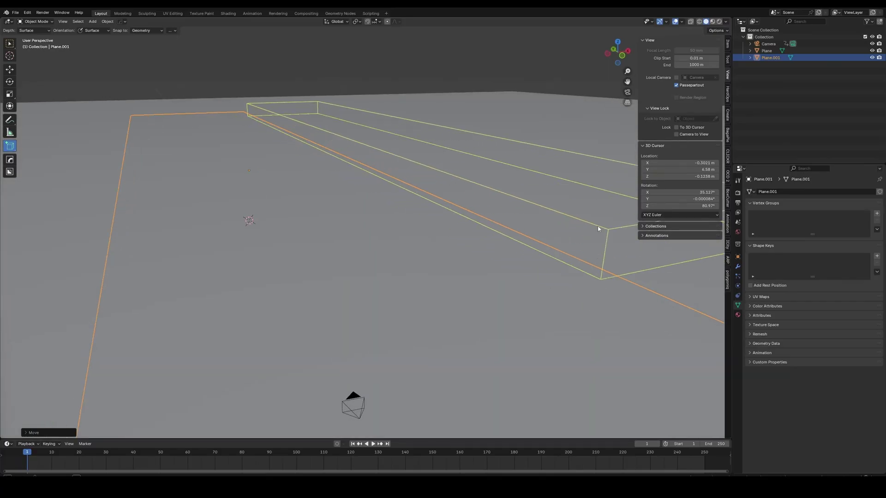
- Stretch and move a cube along Y beside the road, and set Resolution Y to 920 px
key("shift+a")
key("KP_0")
left_click(611, 296)
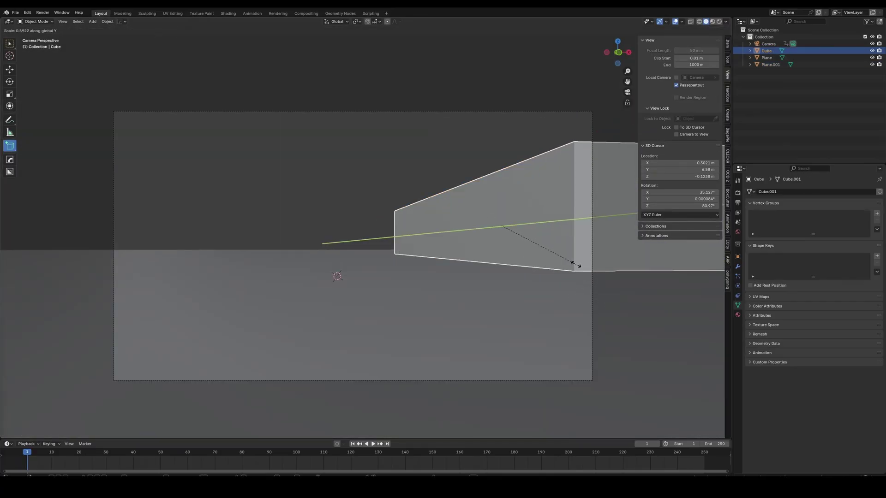
key("g")
key("y")
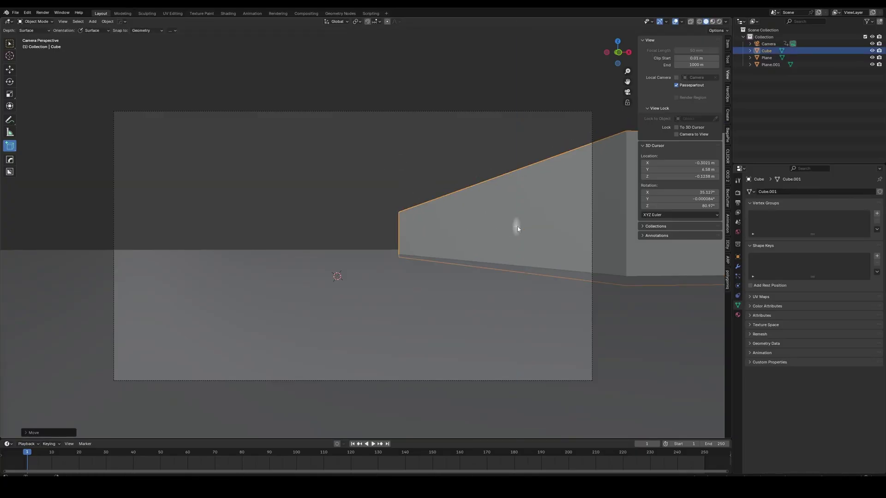
scroll(517, 227, "up", 1)
left_click(737, 204)
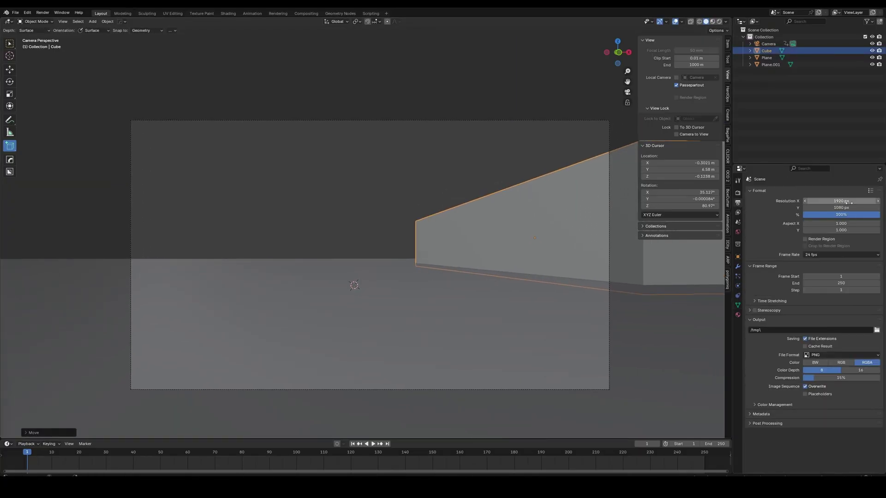
left_click_drag(858, 208, 841, 207)
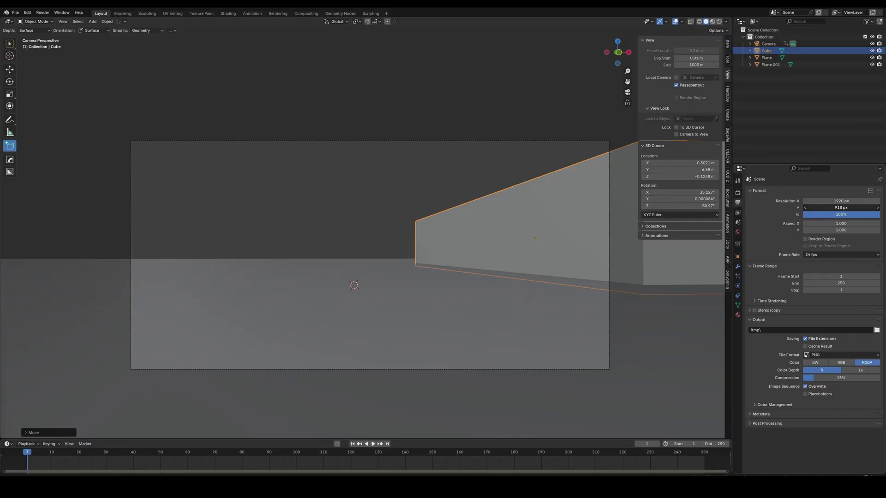
scroll(304, 286, "up", 1)
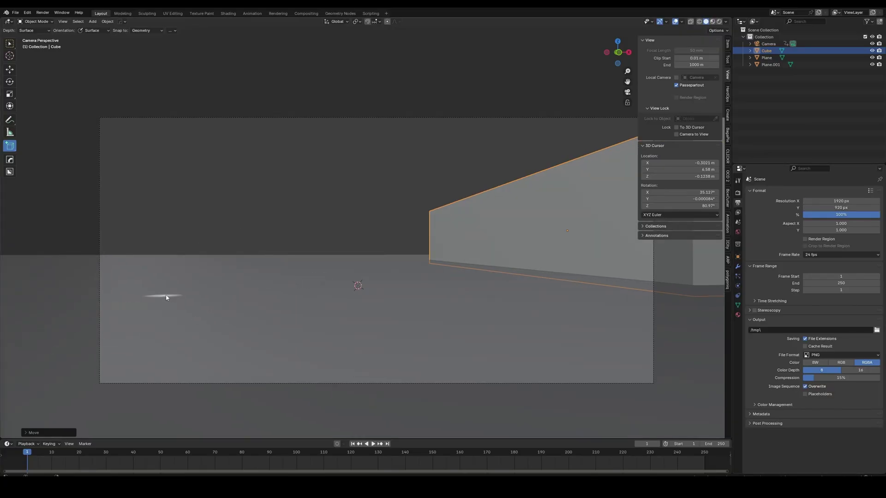
- Add a Wall Factory masonry wall with Openings unchecked
mouse_move(167, 297)
middle_mouse_down()
mouse_move(319, 207)
mouse_move(338, 208)
middle_mouse_up()
key("shift+a")
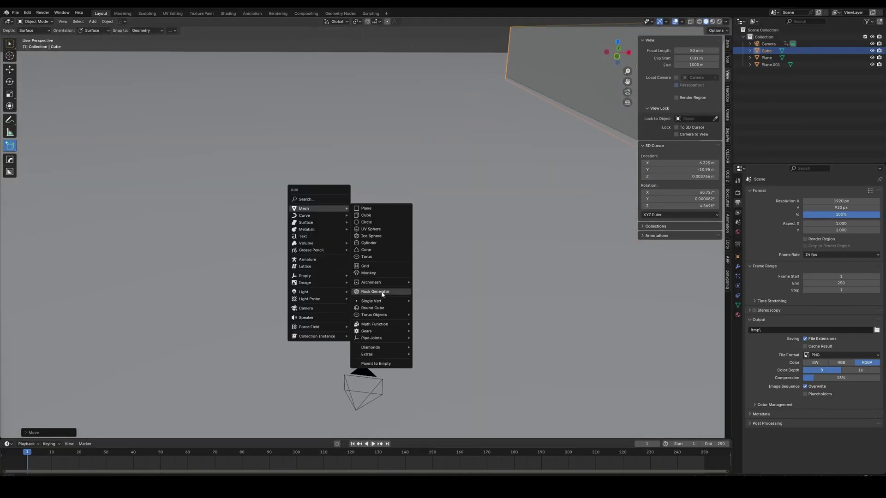
left_click(434, 362)
mouse_move(416, 242)
middle_mouse_down()
mouse_move(346, 277)
mouse_move(262, 266)
mouse_move(90, 200)
middle_mouse_up()
left_click(42, 432)
left_click(28, 274)
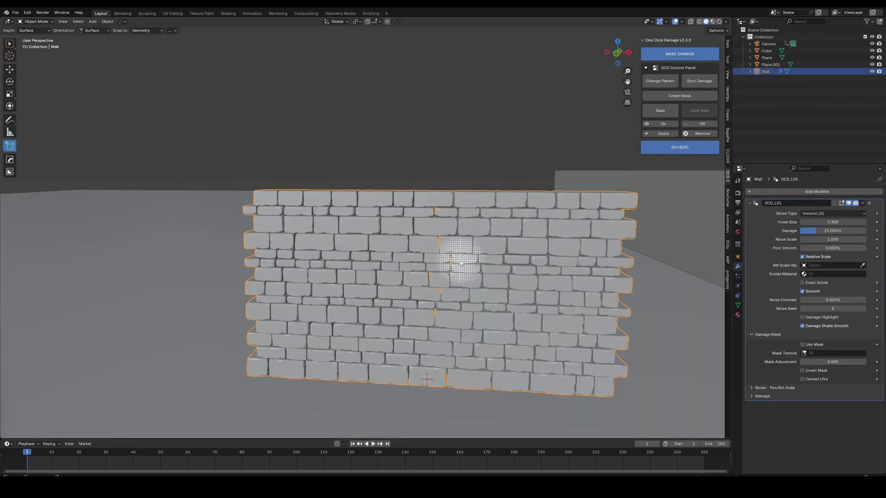
- Rotate the wall 90 degrees and move it along Z into the camera shot
middle_click_drag(461, 261, 388, 229)
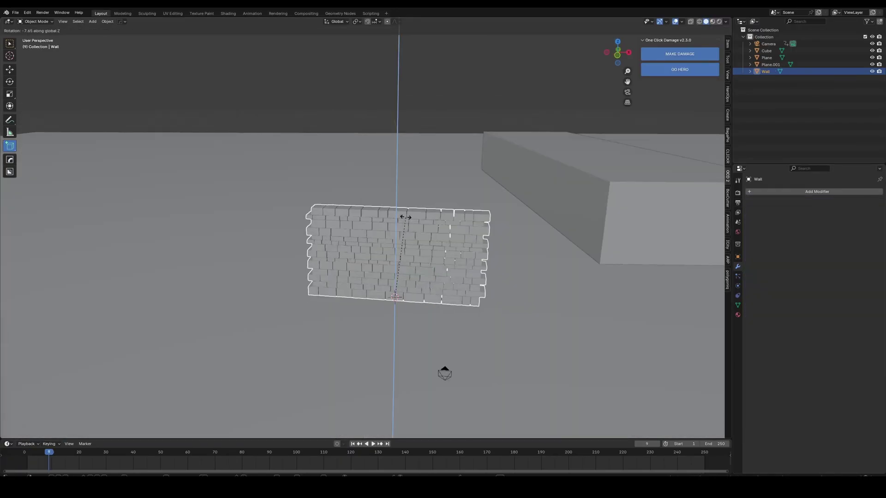
left_click(405, 217)
key("KP_0")
key("g")
key("z")
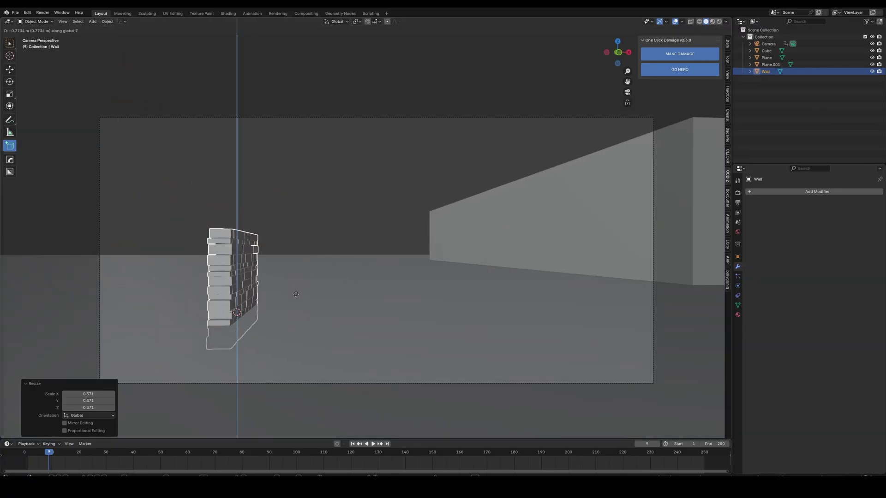
left_click(222, 304)
- Slide the wall along Y, shrink it, and add a Human Generator marker
key("g")
key("y")
left_click(200, 312)
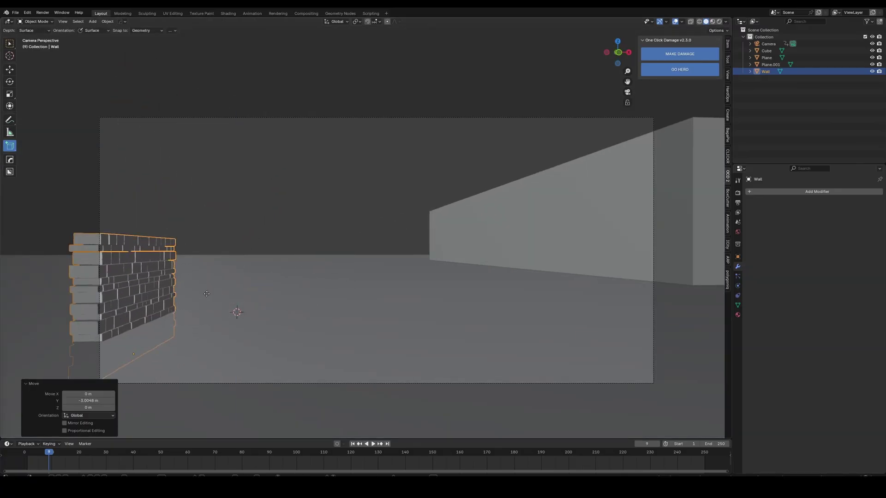
key("s")
left_click(208, 319)
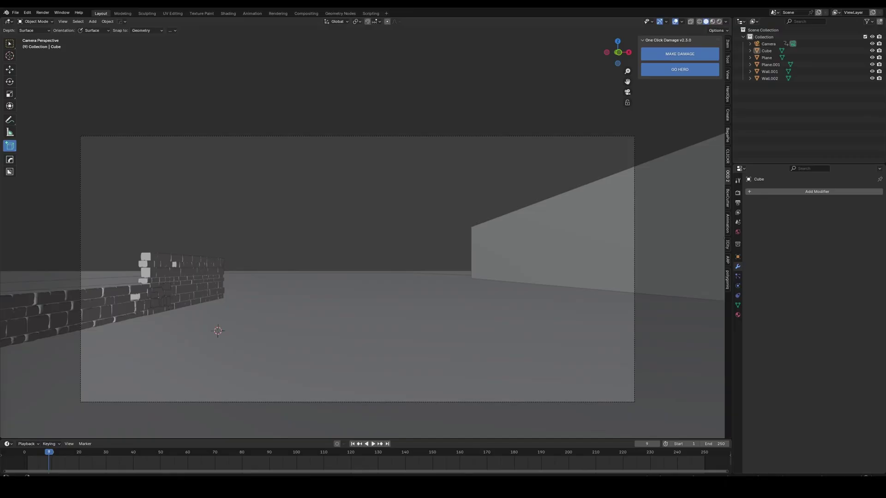
left_click(480, 239)
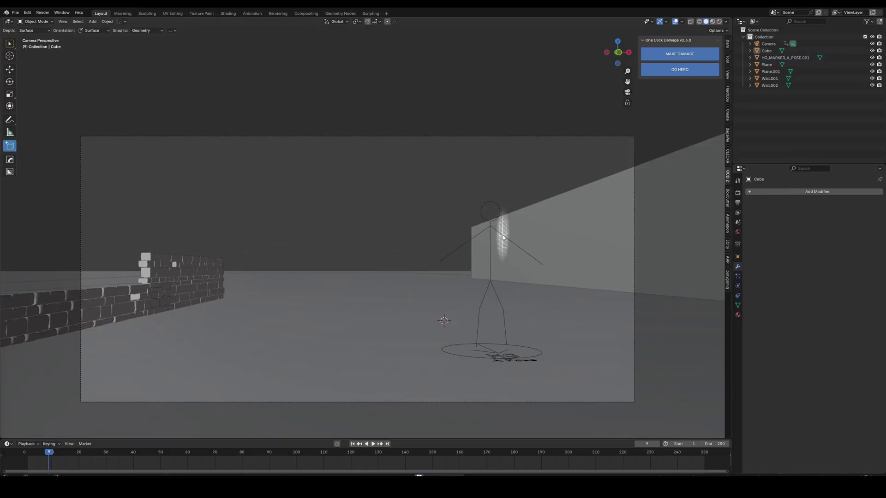
left_click(450, 188)
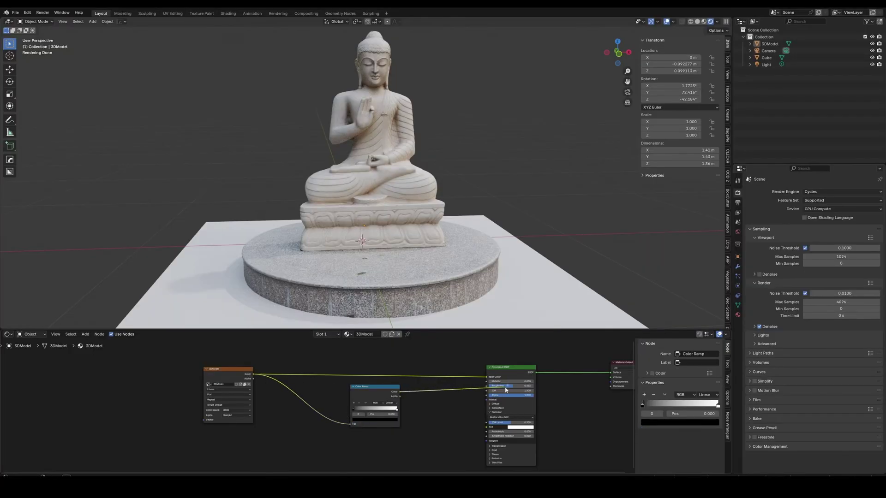
- Insert Color Ramp and Bump nodes, move the black stop to the start, and set Bump Distance
left_click_drag(375, 387, 372, 384)
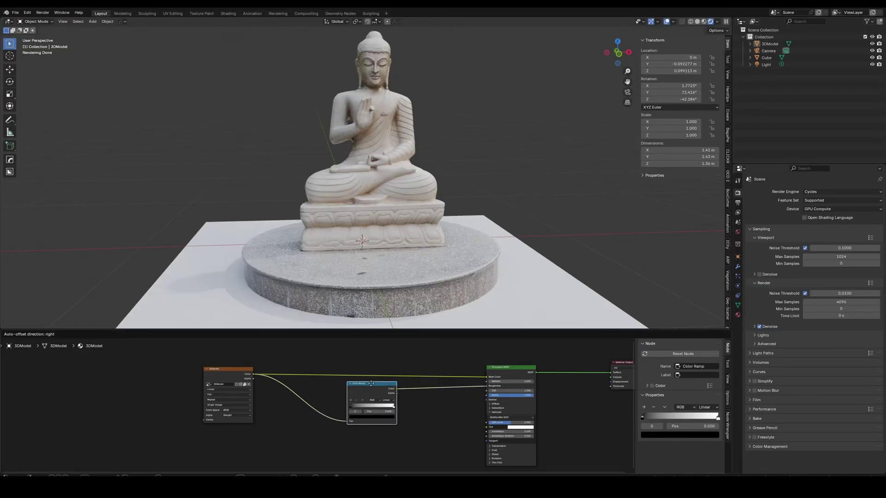
left_click(233, 377)
scroll(374, 385, "down", 1)
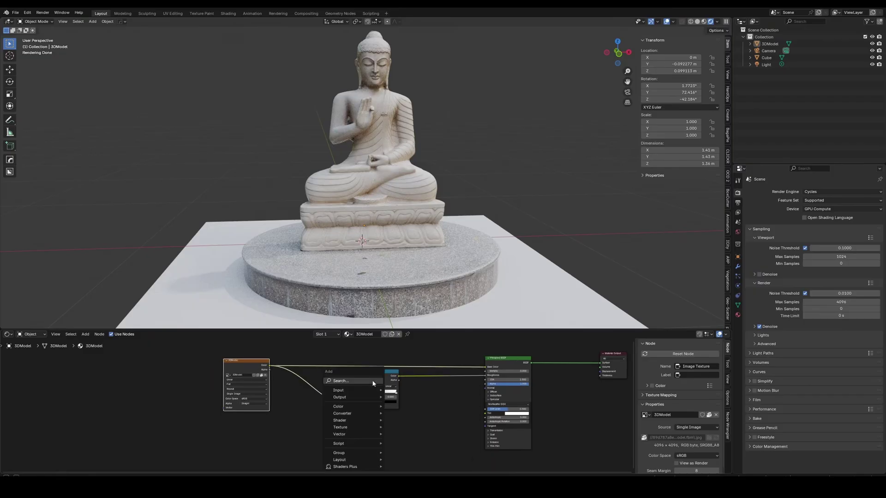
left_click(372, 382)
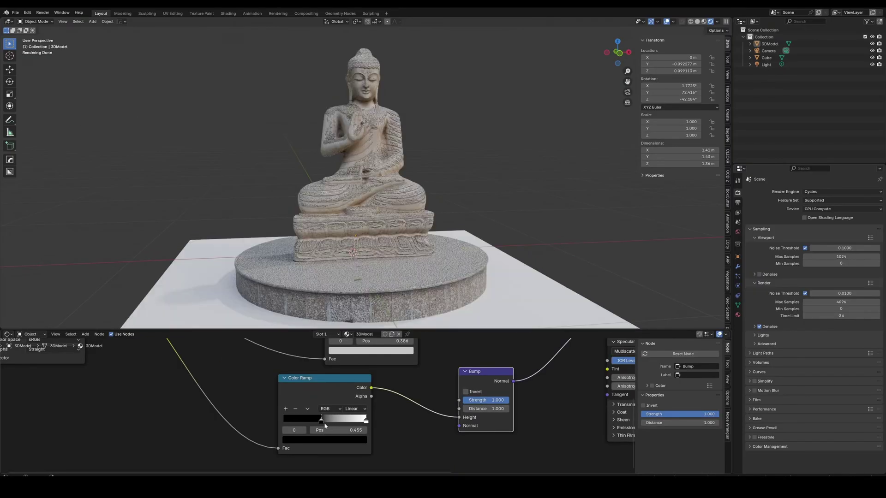
left_click_drag(324, 421, 284, 420)
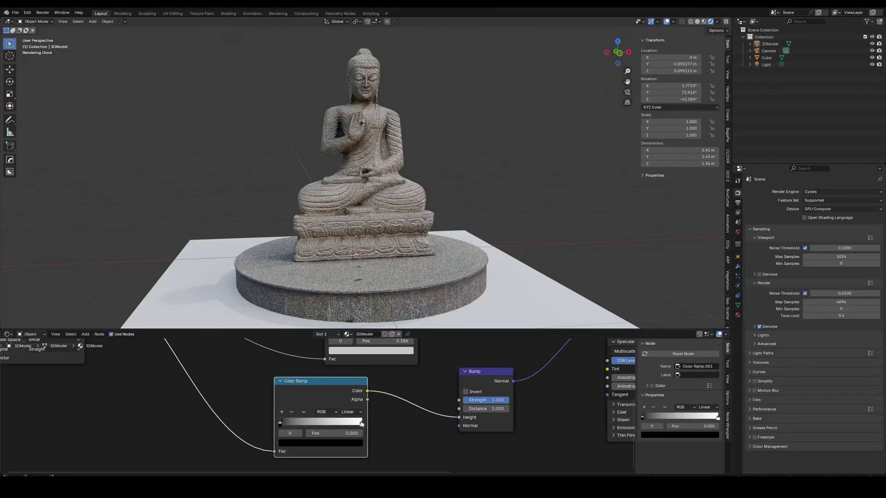
left_click_drag(360, 422, 319, 424)
key("ctrl+z")
key("Return")
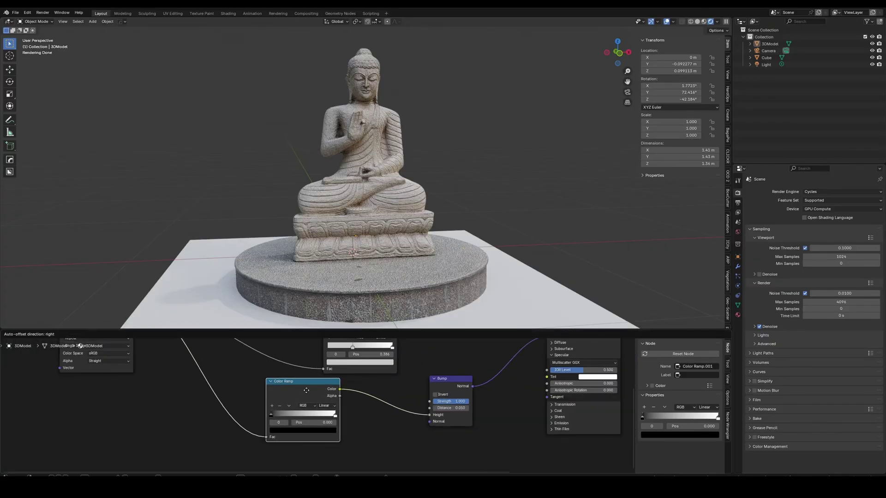
scroll(326, 395, "down", 3)
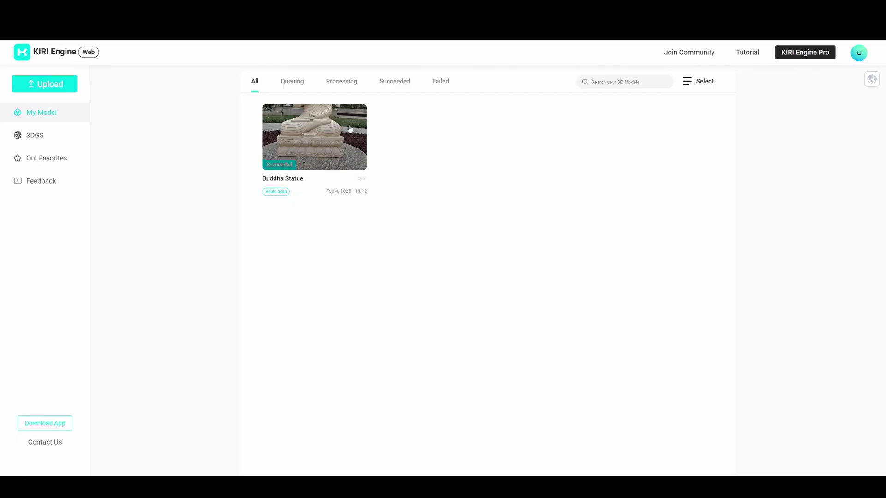
- Raise the Buddha Statue texture contrast, then download the model from the Export dialog
left_click(311, 138)
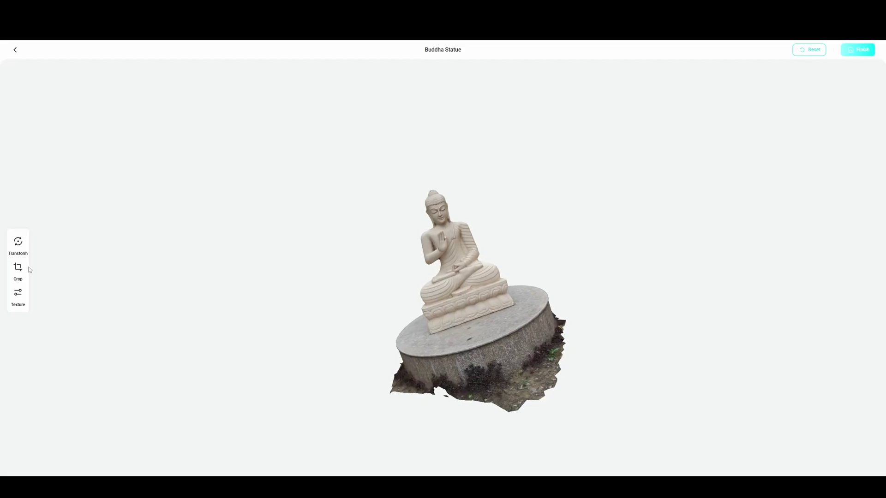
left_click(25, 298)
left_click_drag(75, 231, 77, 231)
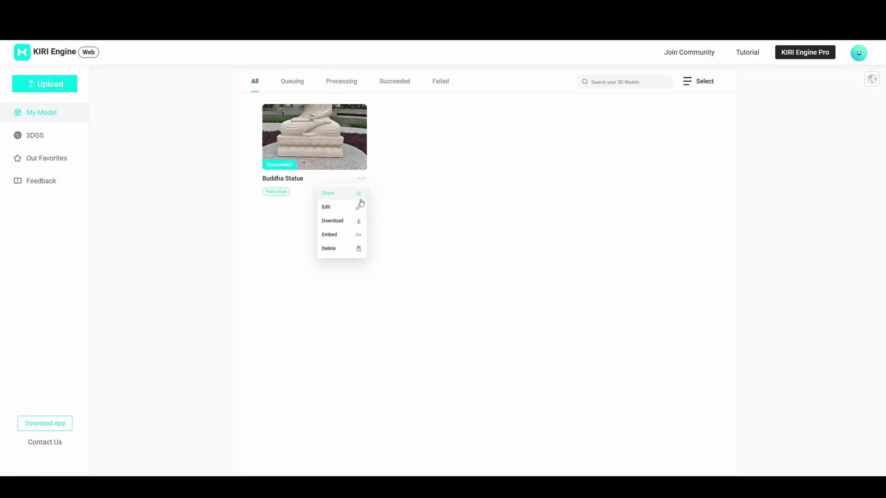
left_click(356, 223)
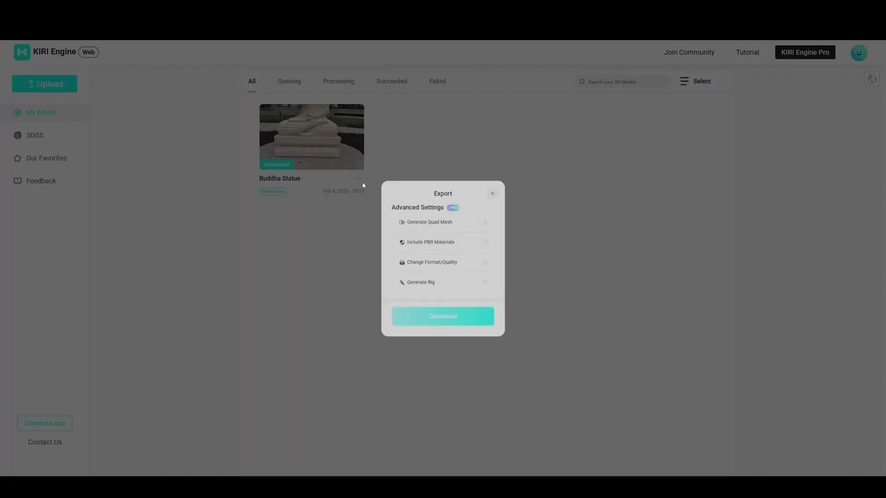
left_click(448, 319)
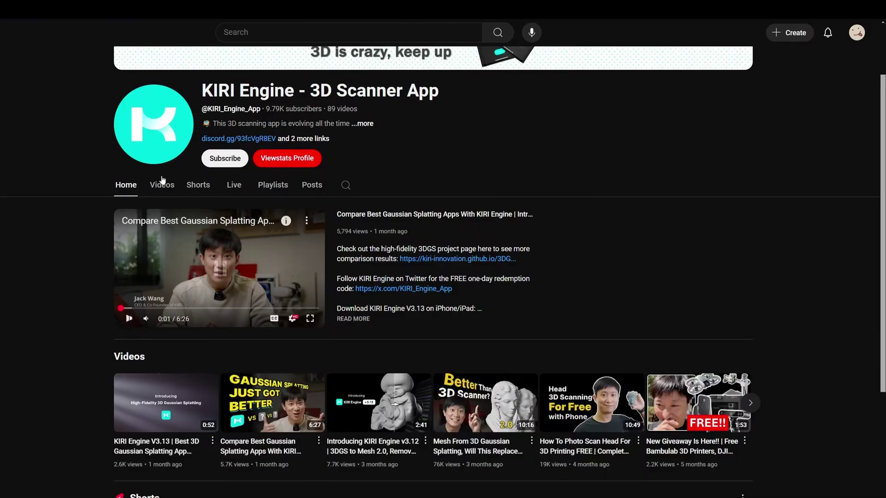
- Open the Videos tab on the KIRI Engine YouTube channel
left_click(161, 185)
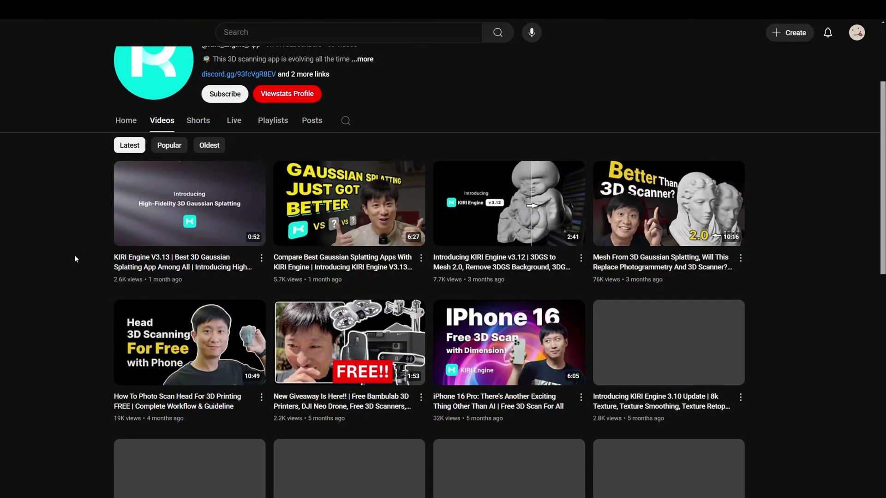
scroll(75, 255, "up", 3)
scroll(444, 276, "down", 5)
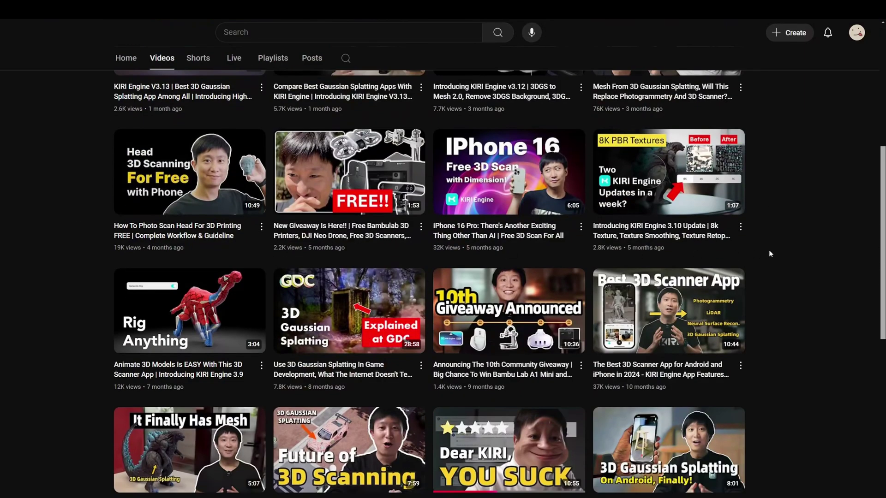
scroll(258, 280, "down", 3)
scroll(116, 323, "down", 3)
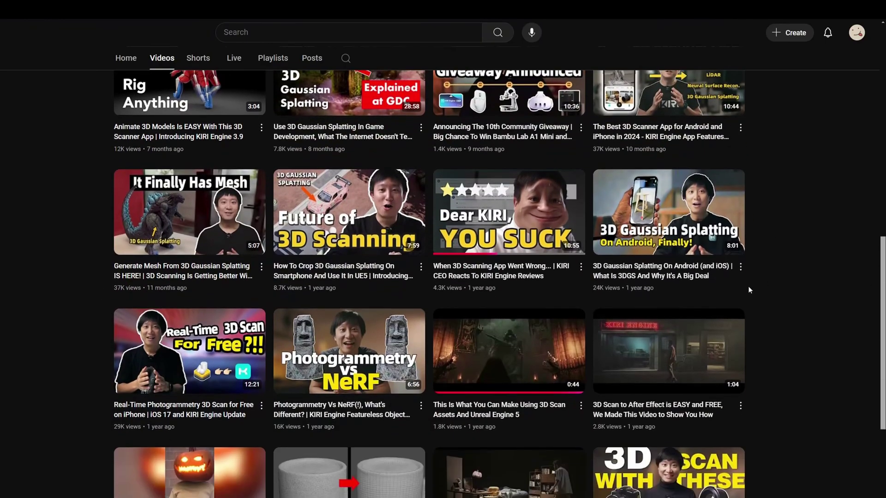
scroll(117, 323, "down", 4)
scroll(118, 323, "up", 8)
scroll(54, 280, "up", 2)
scroll(55, 279, "up", 3)
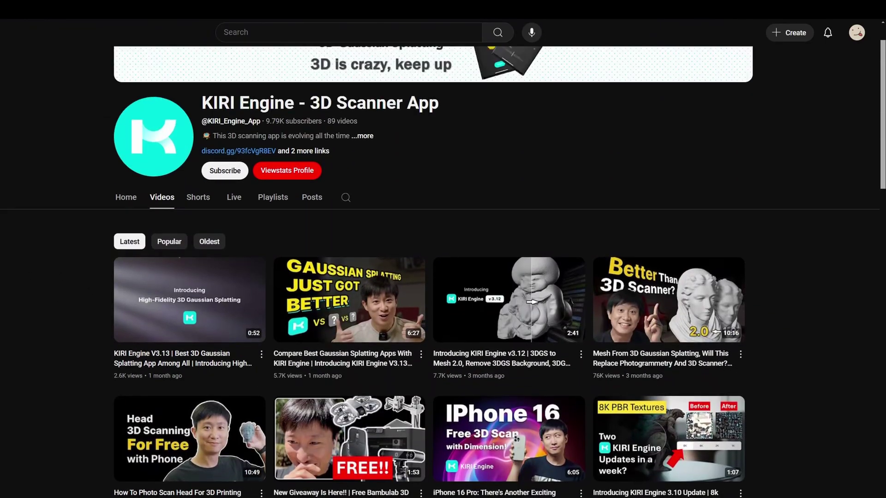
scroll(55, 280, "up", 2)
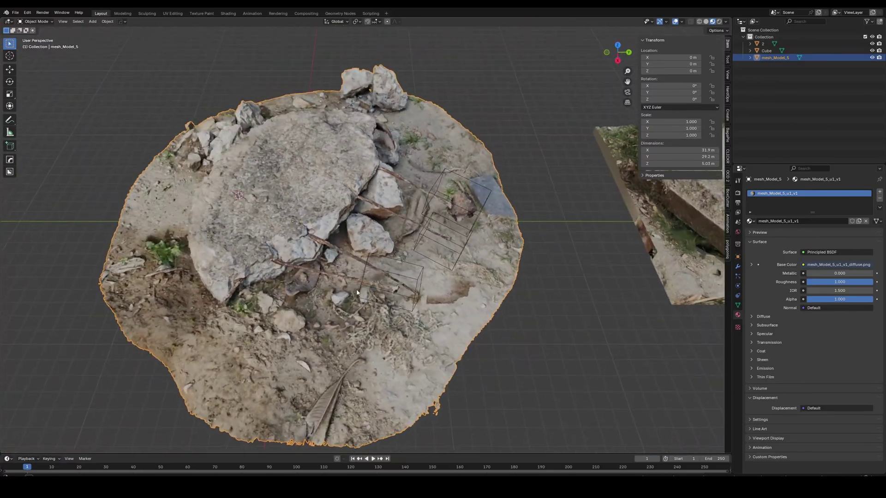
- In Edit Mode, top view with X-ray, circle-select faces along the left and bottom rim
middle_click_drag(358, 292, 330, 290)
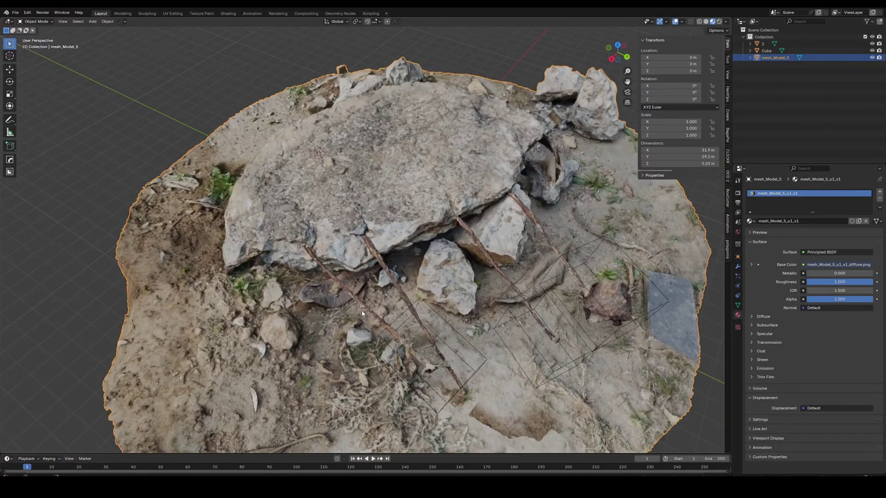
middle_click_drag(362, 312, 364, 314)
scroll(362, 312, "down", 2)
key("ctrl+Tab")
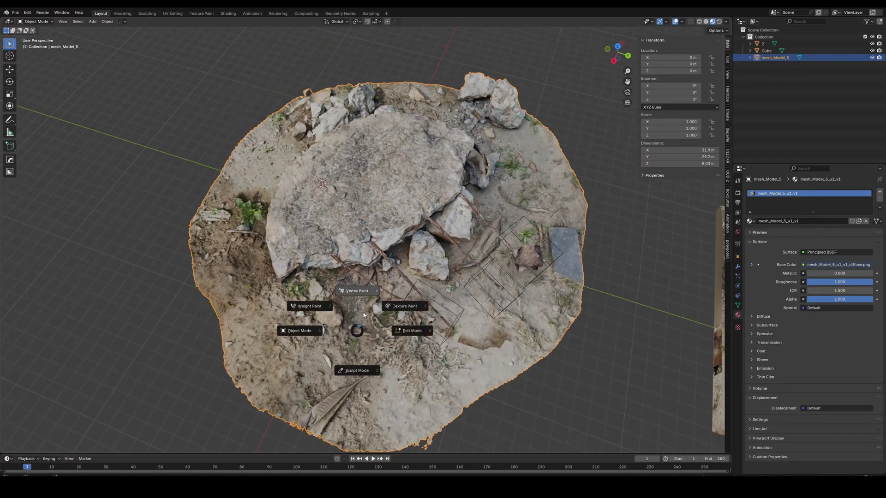
left_click(407, 330)
scroll(431, 276, "down", 2)
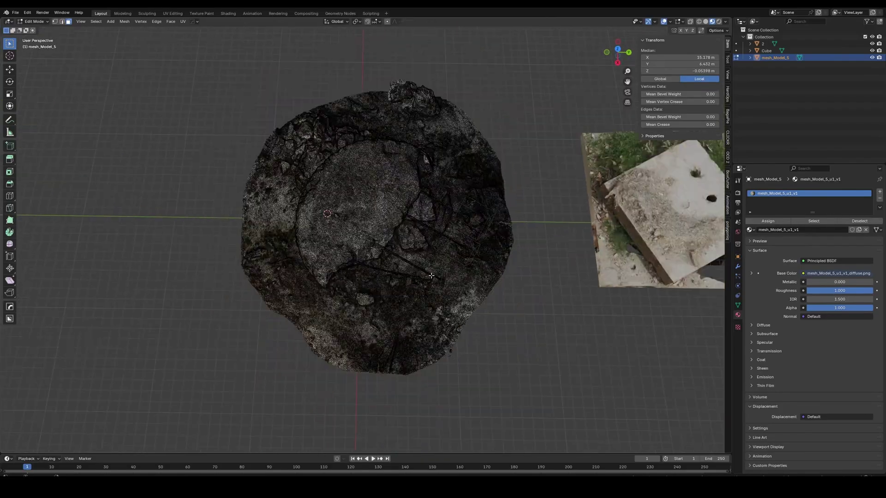
left_click(620, 53)
scroll(374, 243, "up", 2)
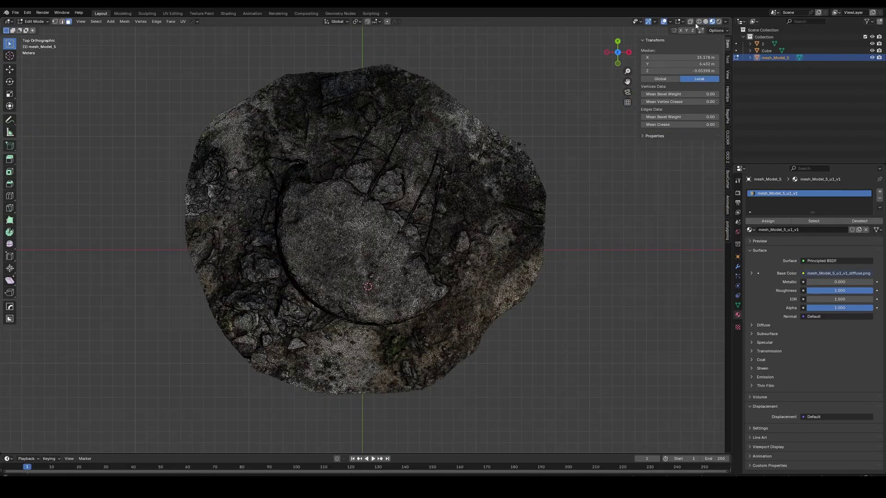
left_click(690, 21)
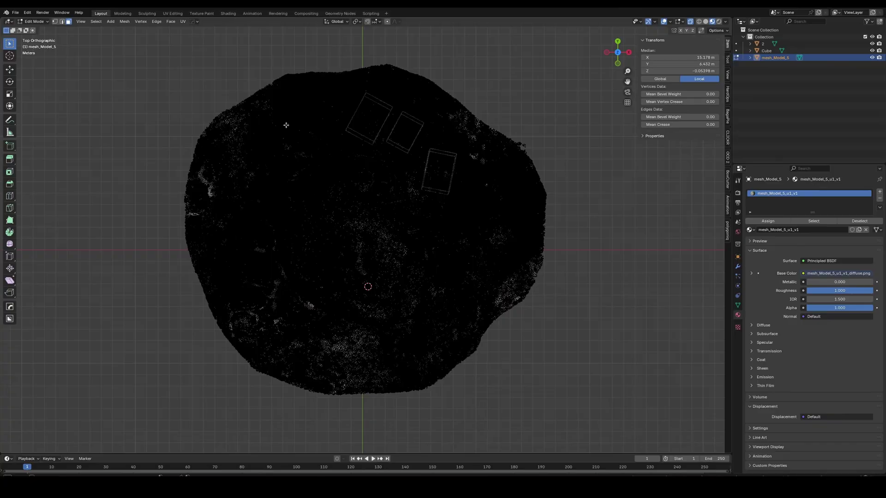
key("c")
left_click_drag(207, 138, 513, 383)
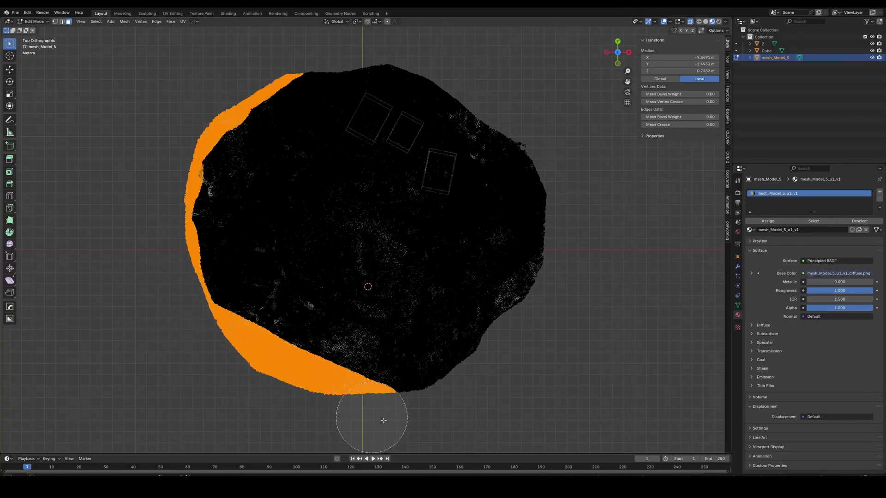
key("Escape")
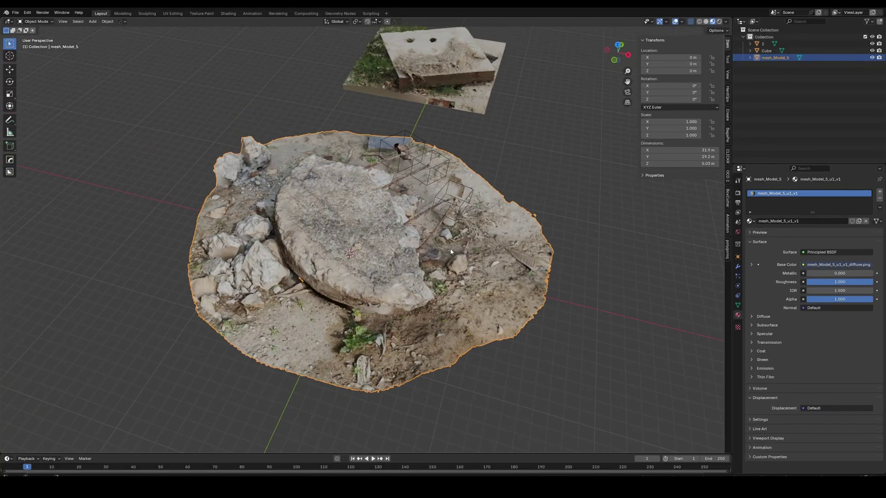
- Circle-deselect most of the rim, leaving only a small patch of faces
middle_click_drag(443, 277, 482, 258)
key("Tab")
key("c")
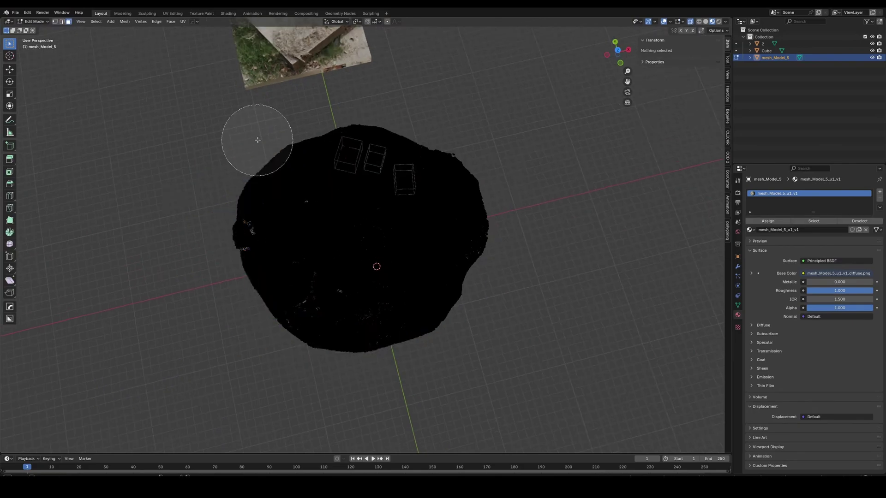
middle_click_drag(229, 180, 232, 153)
right_click(210, 175)
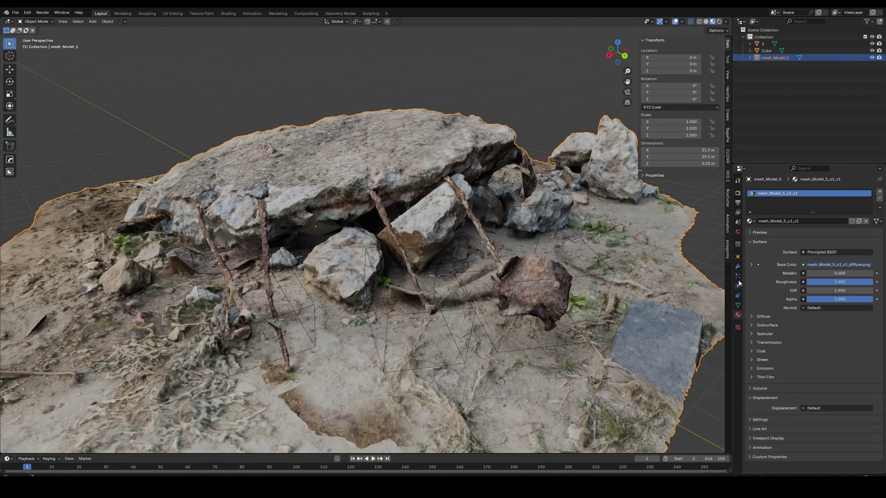
- Add a Boolean modifier cutting with the Cube, apply it, and delete the Cube
left_click(737, 266)
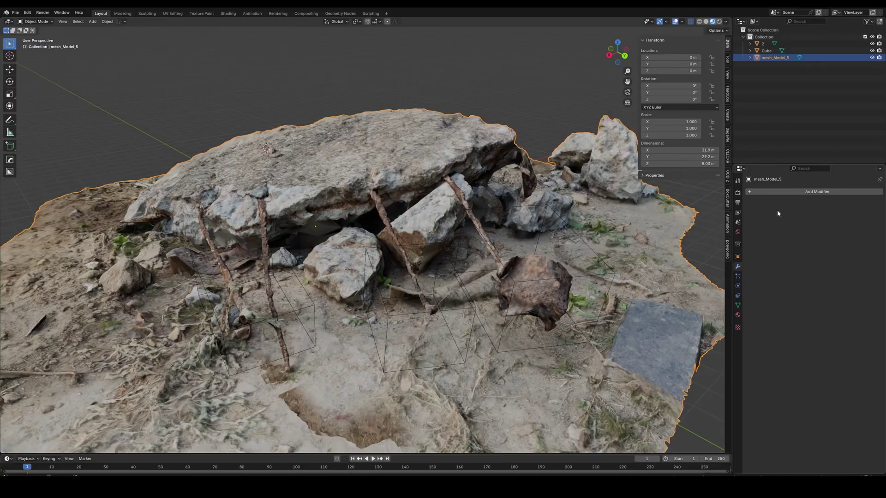
left_click(777, 192)
left_click(782, 205)
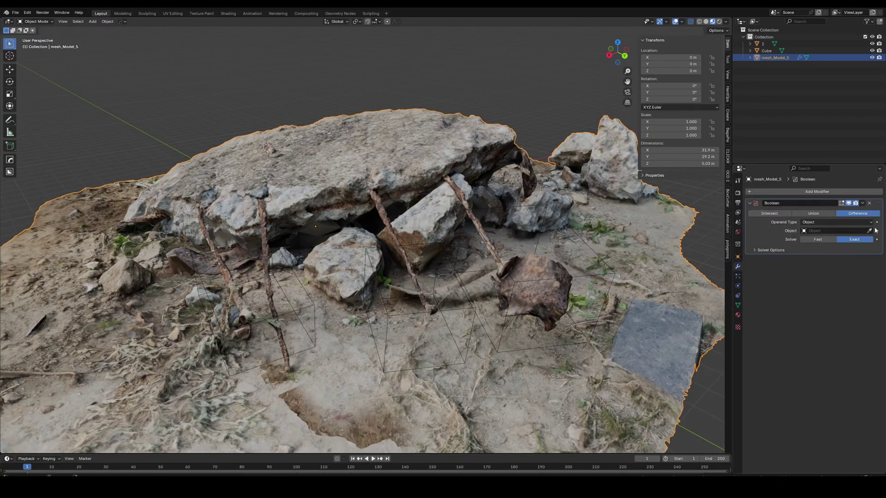
left_click(599, 246)
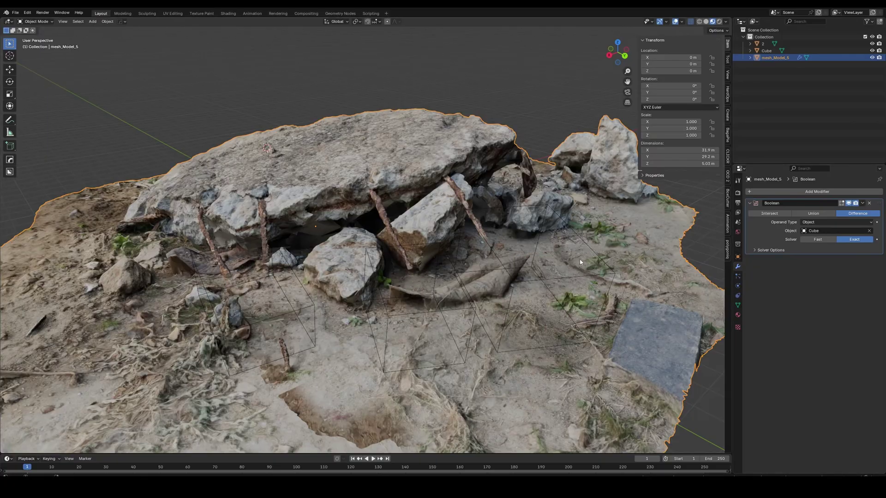
mouse_move(580, 261)
middle_mouse_down()
mouse_move(623, 264)
mouse_move(589, 272)
mouse_move(729, 226)
middle_mouse_up()
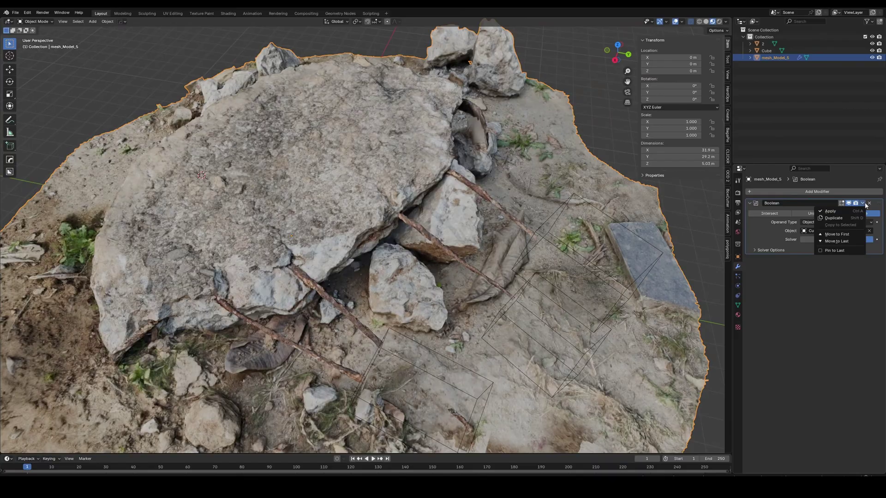
key("ctrl+a")
key("Delete")
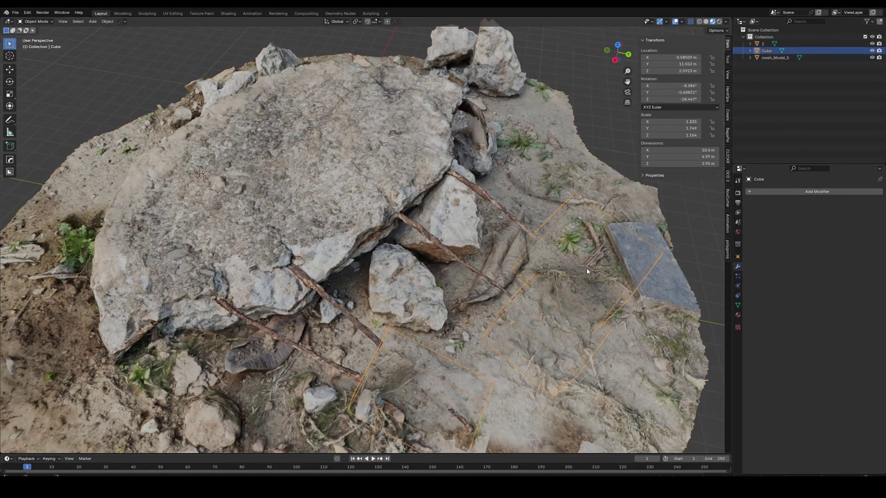
scroll(586, 268, "up", 2)
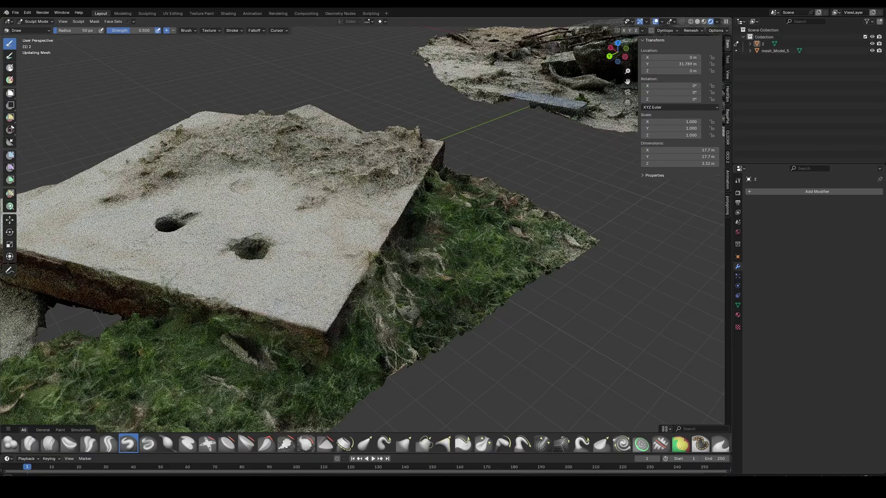
- Sculpt a Draw-brush stroke on the slab's edge by the grass, then return to Object Mode
middle_click_drag(346, 243, 346, 173)
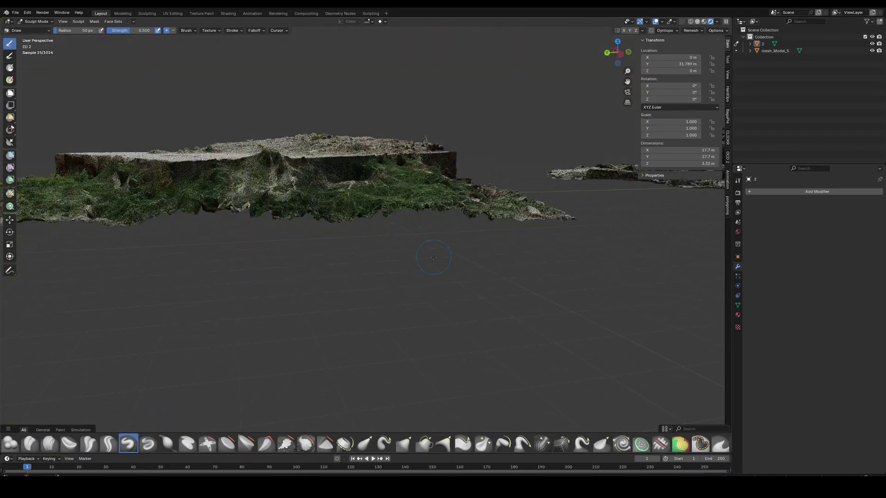
middle_click_drag(346, 242, 485, 222)
scroll(484, 222, "up", 3)
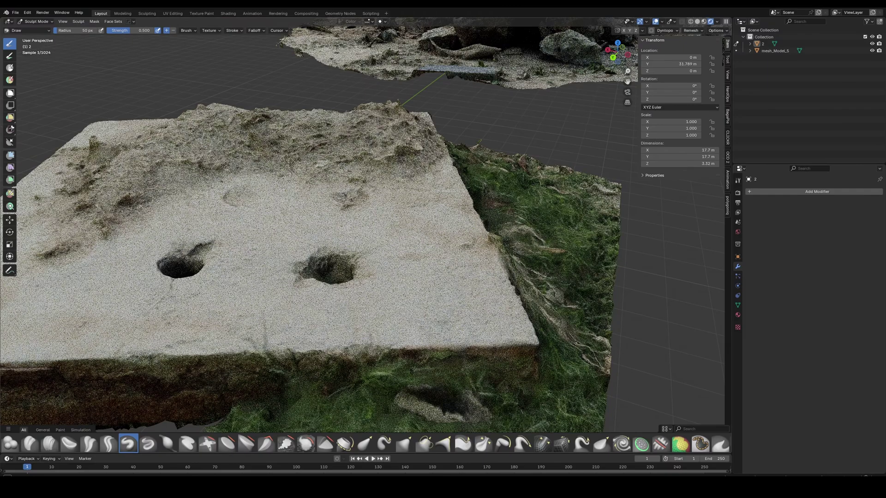
middle_click_drag(415, 242, 464, 168)
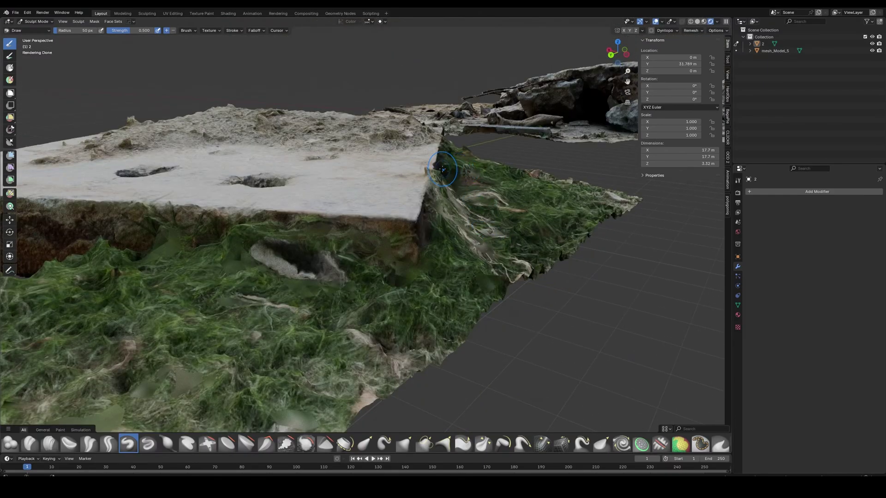
left_click(443, 169)
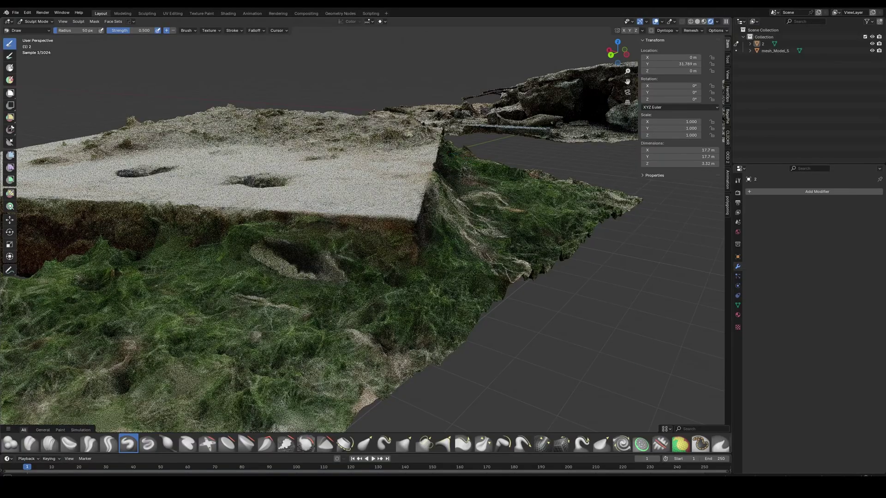
middle_click_drag(416, 242, 450, 170)
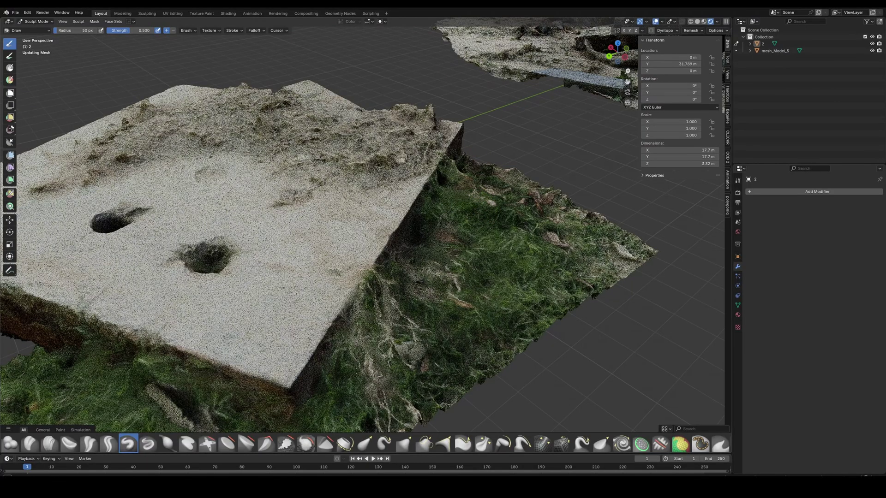
key("ctrl+Tab")
scroll(430, 314, "down", 5)
middle_click_drag(431, 315, 461, 268)
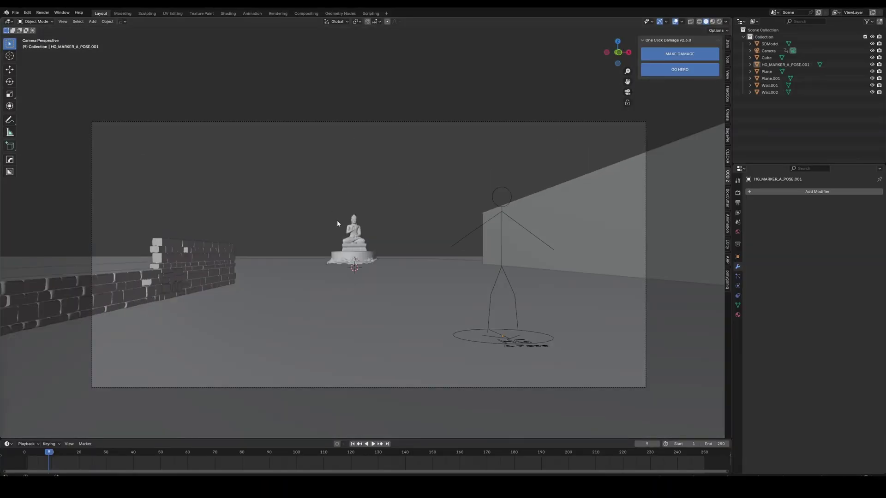
- Add a cylinder around the pedestal, widened and flattened along Z
middle_click_drag(338, 220, 388, 277)
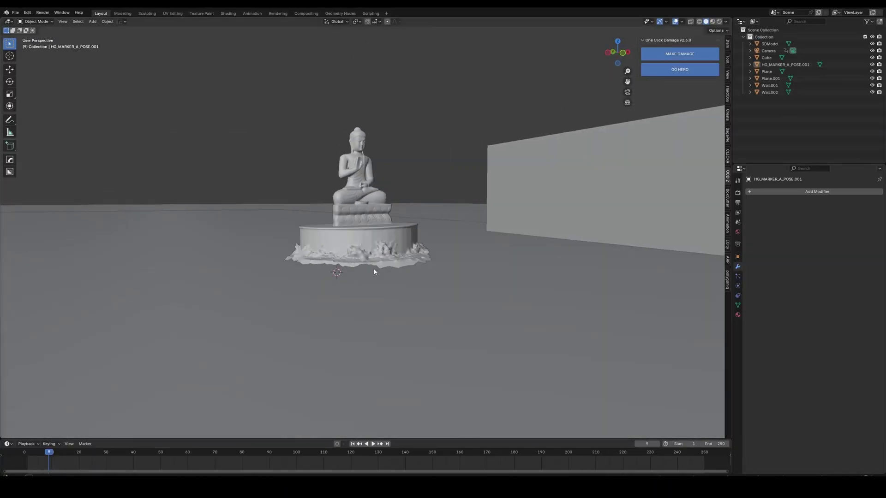
key("shift+a")
left_click(400, 304)
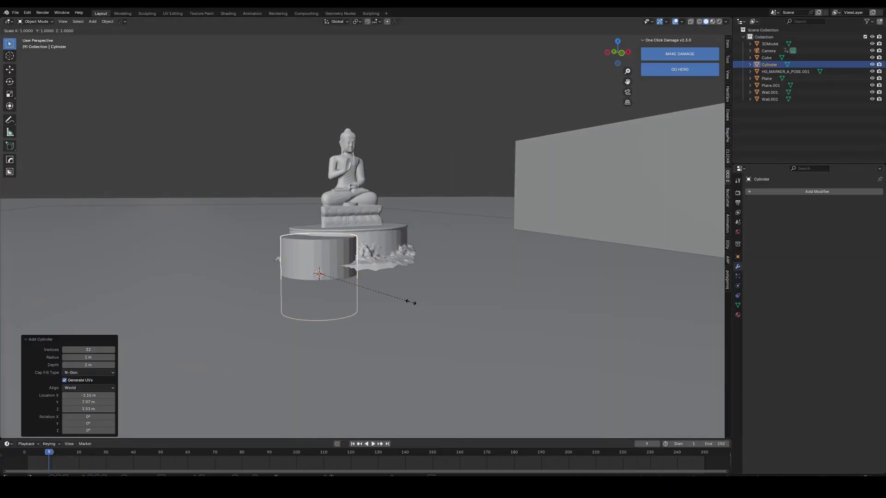
key("s")
left_click(550, 309)
key("s")
key("z")
left_click(442, 301)
- Inset the cylinder's top face and extrude it into a raised step
key("Tab")
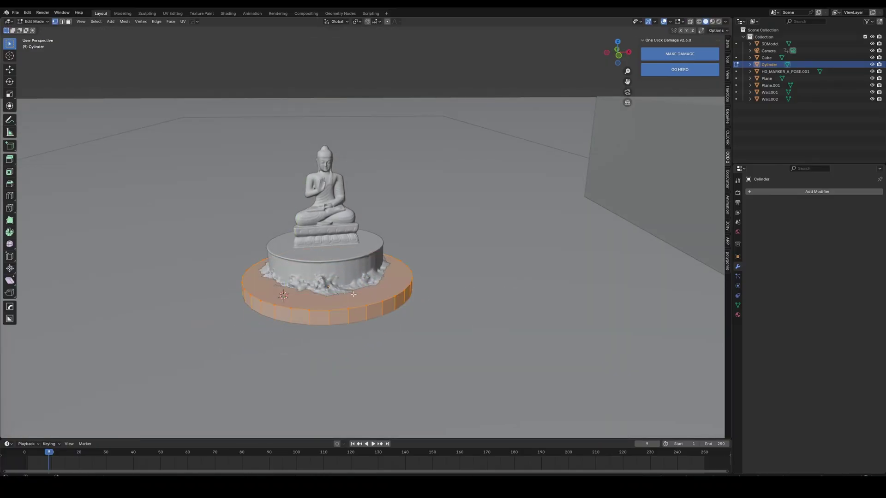
key("3")
left_click(346, 299)
key("i")
left_click(468, 284)
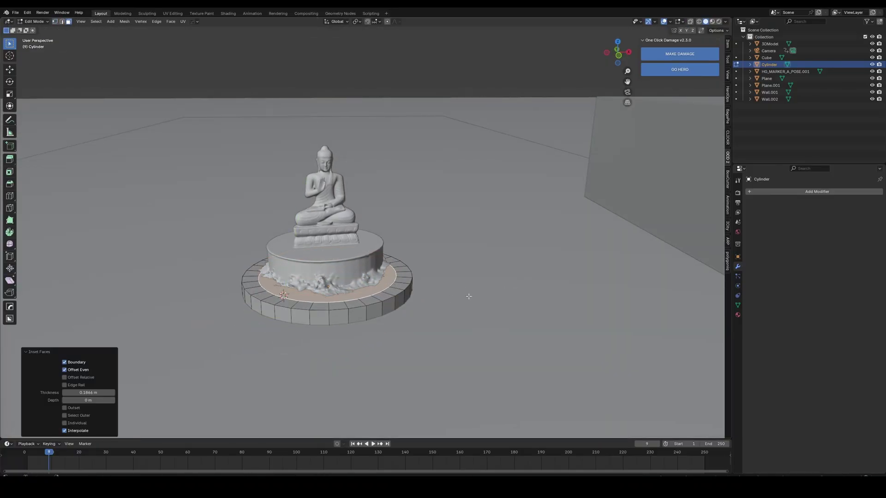
key("e")
left_click(468, 284)
key("Tab")
- Smooth-shade the base, resize it, move it along Z, and view through the camera
key("0")
right_click(411, 262)
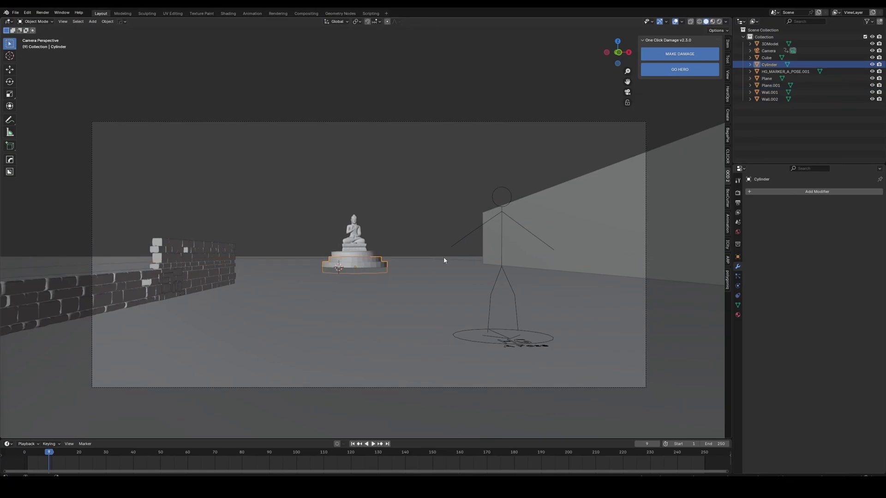
key("s")
left_click(443, 264)
key("g")
key("z")
left_click(387, 263)
scroll(388, 263, "up", 6)
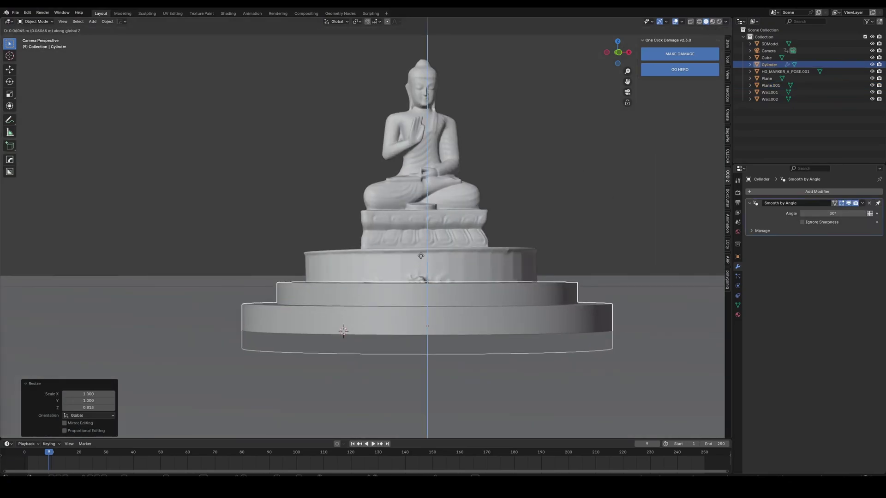
scroll(338, 302, "up", 3)
key("0")
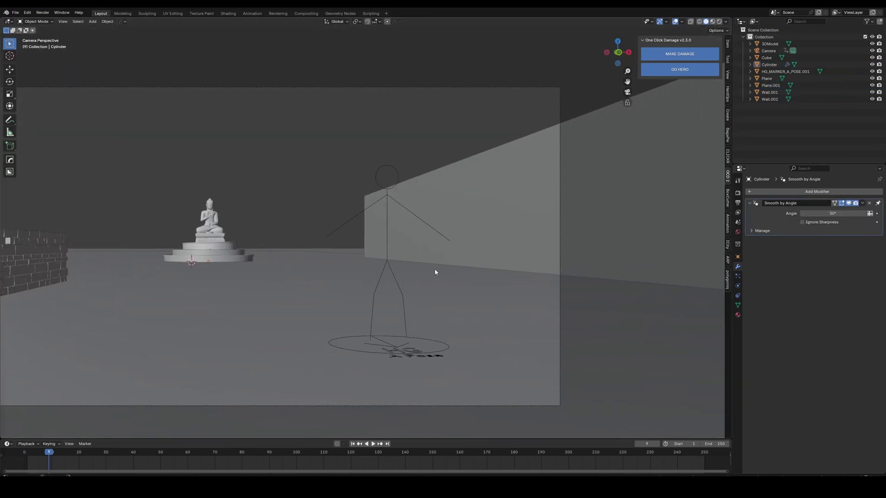
middle_click_drag(77, 292, 203, 302)
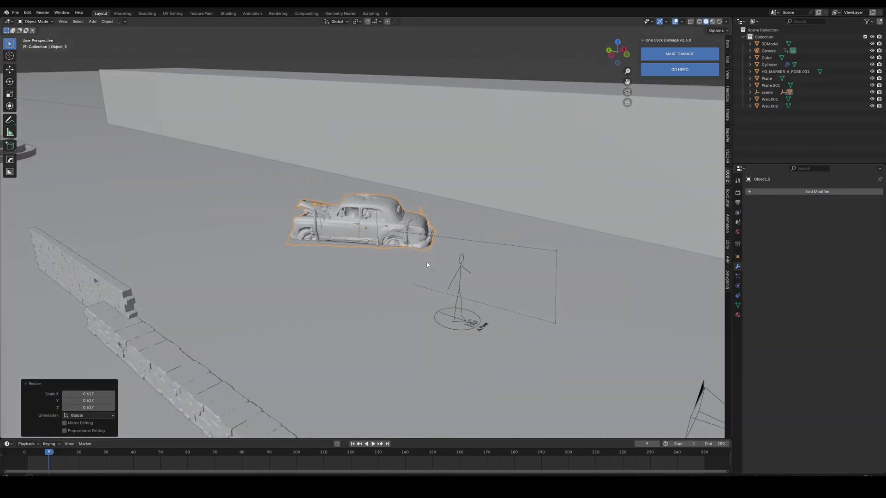
- Rotate the rusty car to face the camera and check the framing through the camera view
key("r")
left_click(440, 265)
key("0")
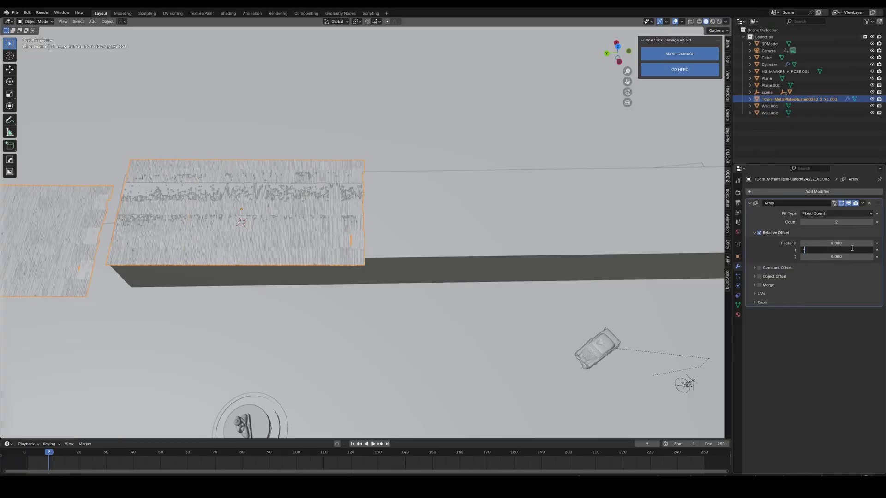
- Set the array Y offset to -1, raise the plates onto the wall, and add Clouds displacement at strength 0.08
left_click(803, 249)
type("-1")
key("Return")
key("g")
key("z")
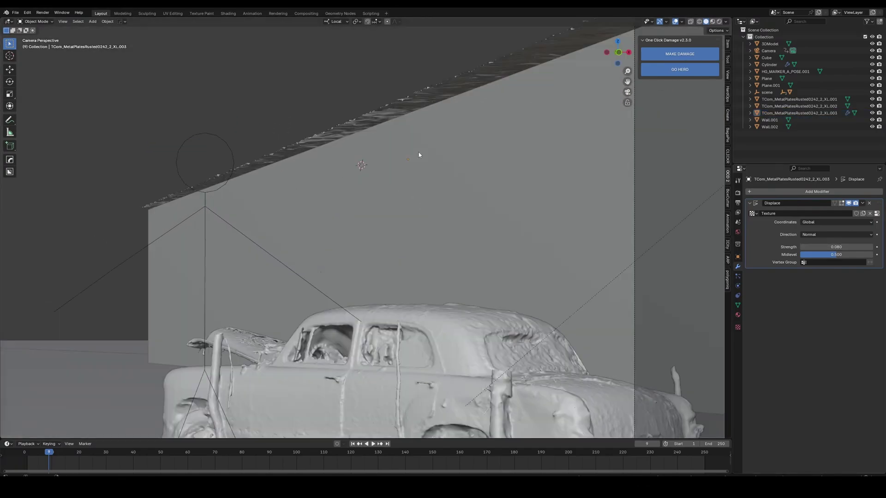
left_click(737, 327)
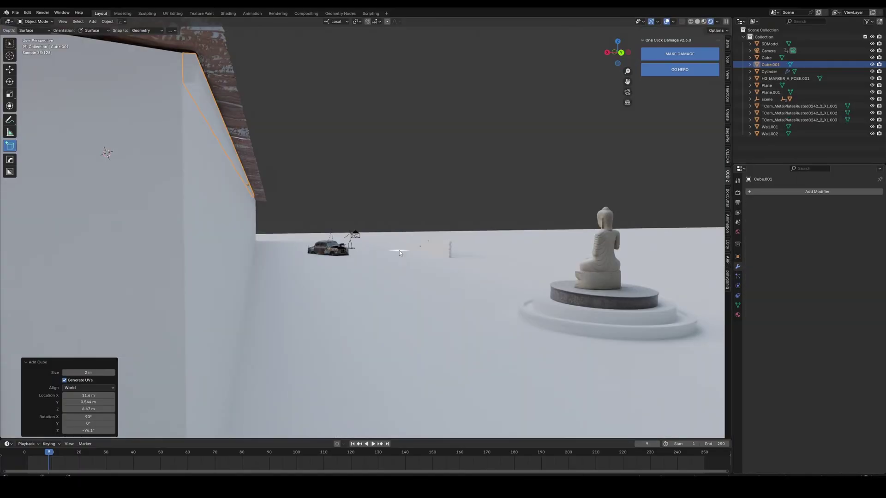
- Duplicate a cube into a pillar at the wall corner and move it along Z
middle_click_drag(399, 251, 386, 193)
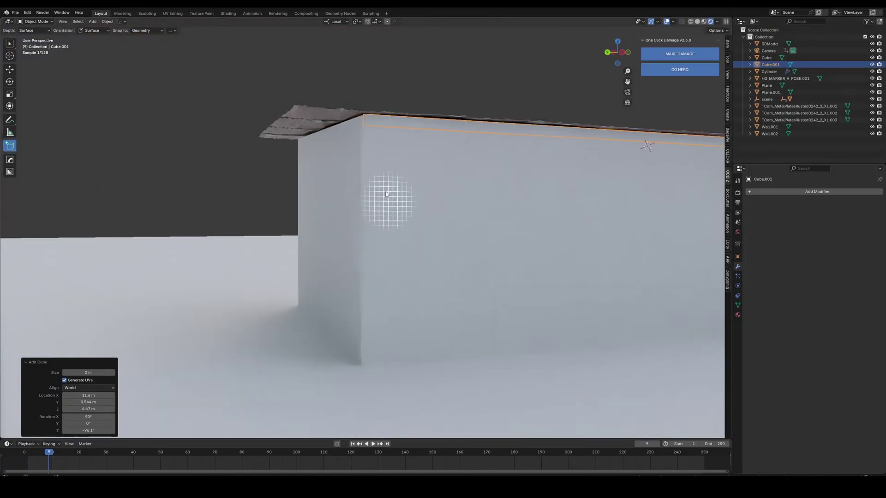
key("shift+d")
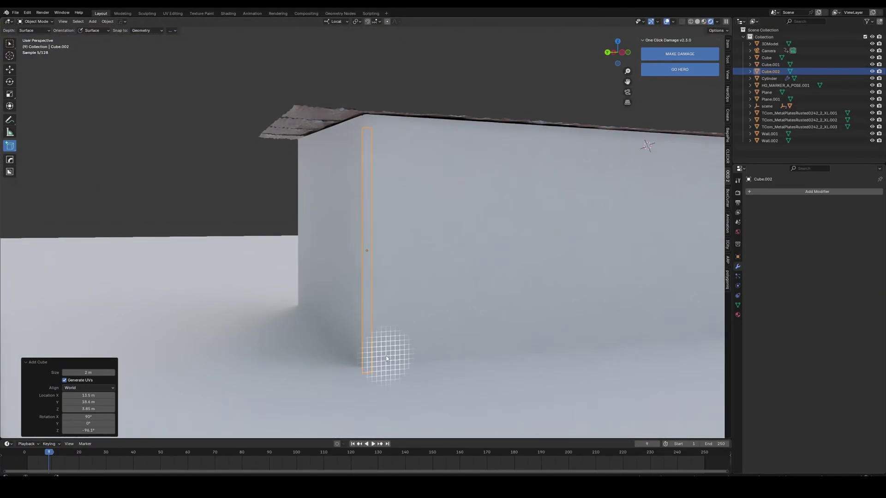
left_click(439, 345)
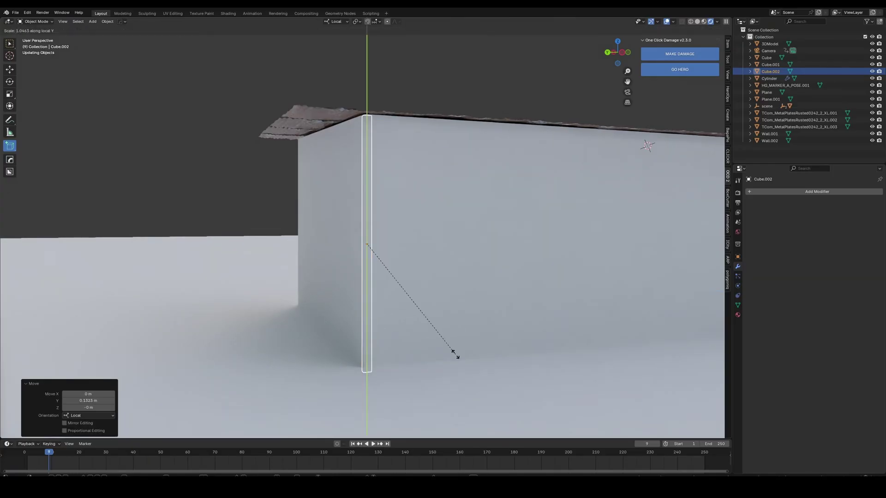
middle_click_drag(402, 90, 456, 209)
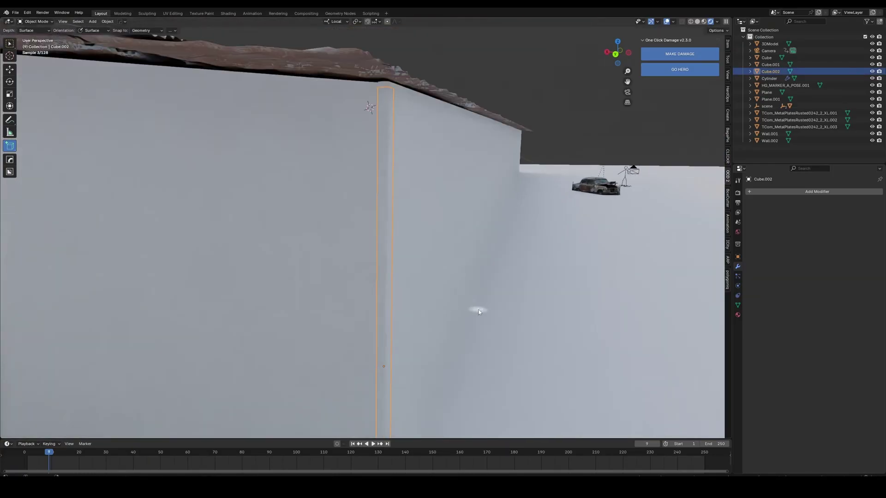
key("g")
key("z")
key("z")
key("z")
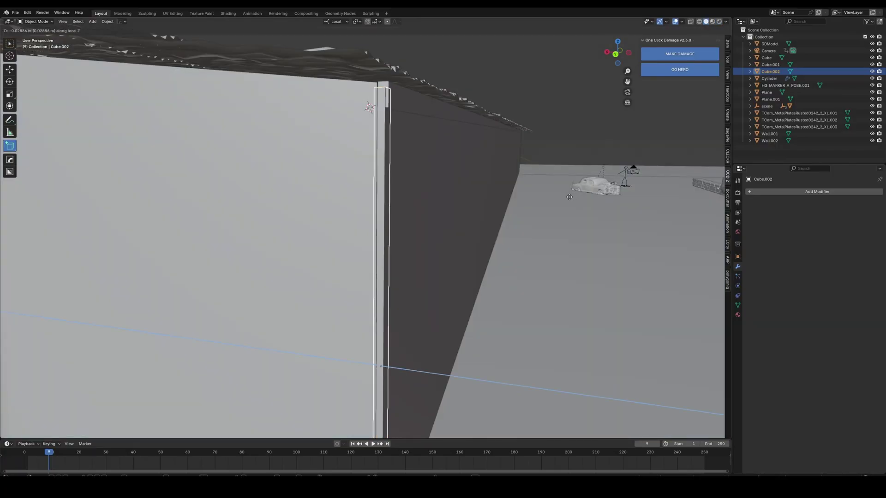
- Shift the neighbouring pillar along Y, then reposition the plank in Object Mode
left_click(384, 90)
key("g")
key("y")
key("y")
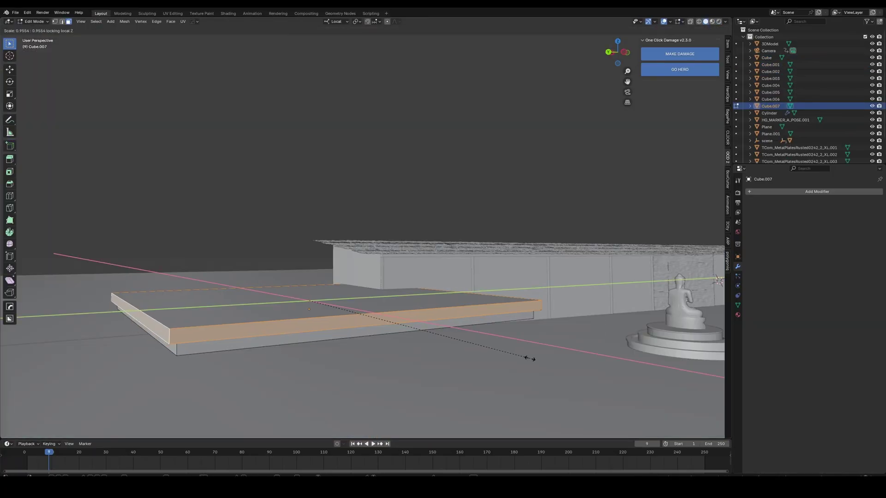
key("Tab")
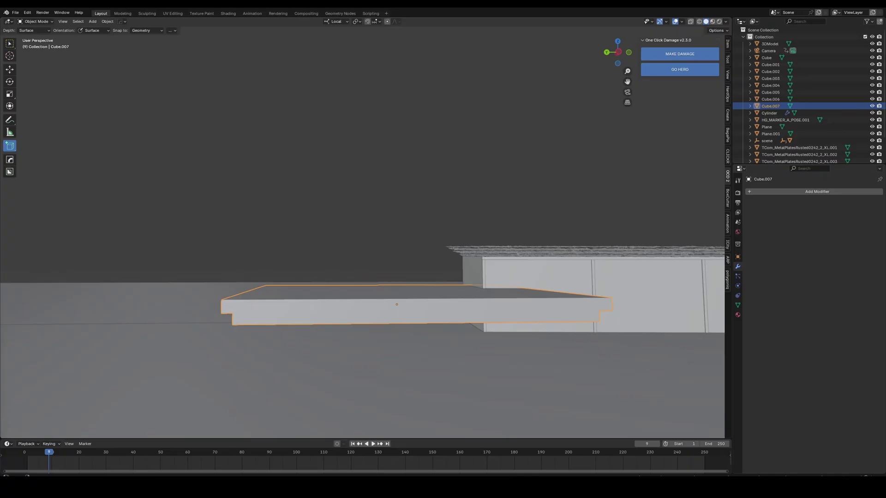
key("g")
left_click(489, 319)
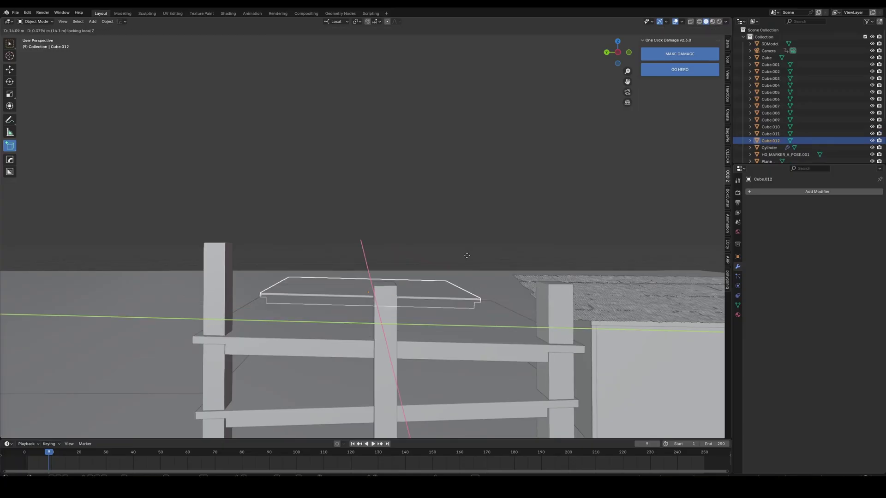
- Flatten the plank, then duplicate the top slab and shift the copy along Y
key("s")
left_click(523, 275)
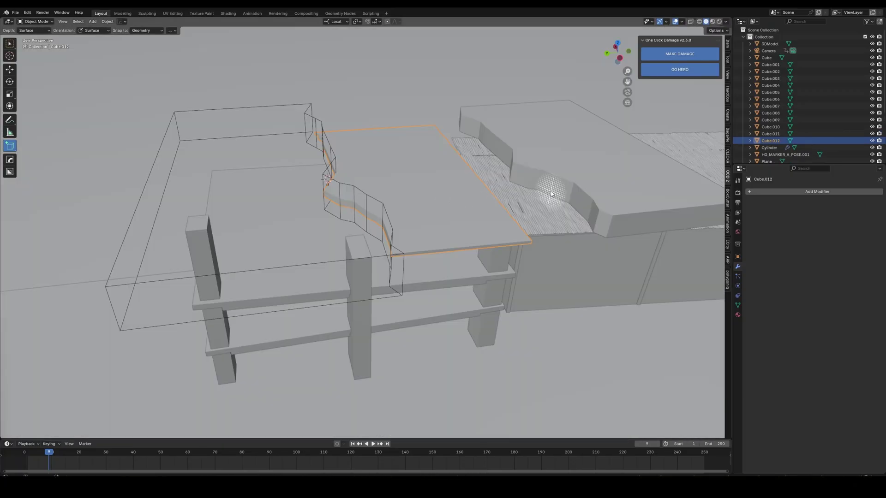
key("shift+d")
left_click(482, 187)
key("g")
key("y")
left_click(429, 190)
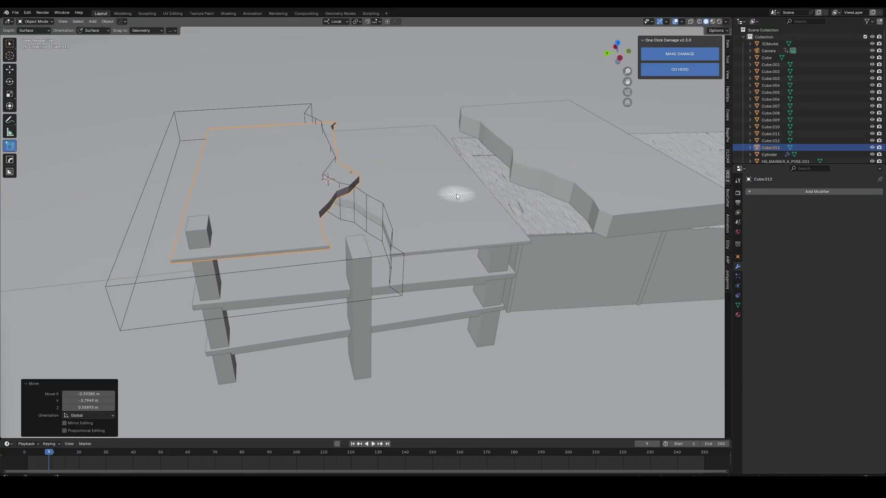
- Resize, tilt and slightly enlarge the slab copy into a sloping plank
key("s")
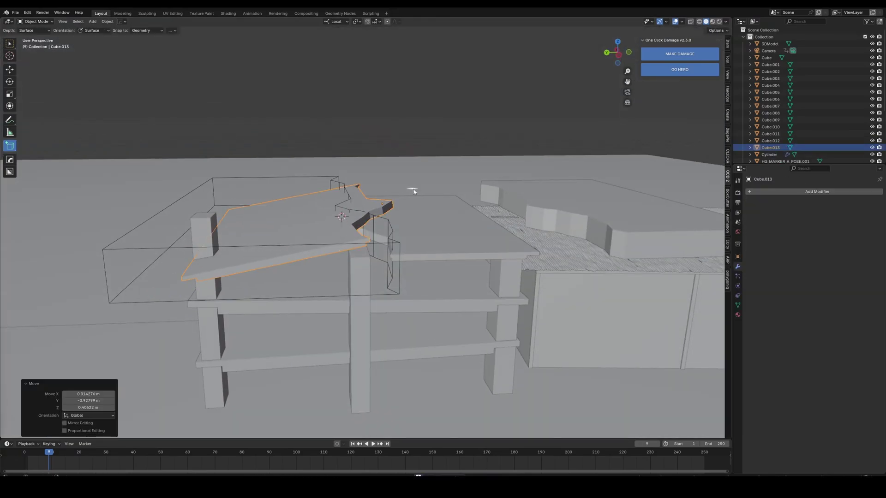
mouse_move(394, 199)
middle_mouse_down()
mouse_move(443, 186)
mouse_move(438, 207)
middle_mouse_up()
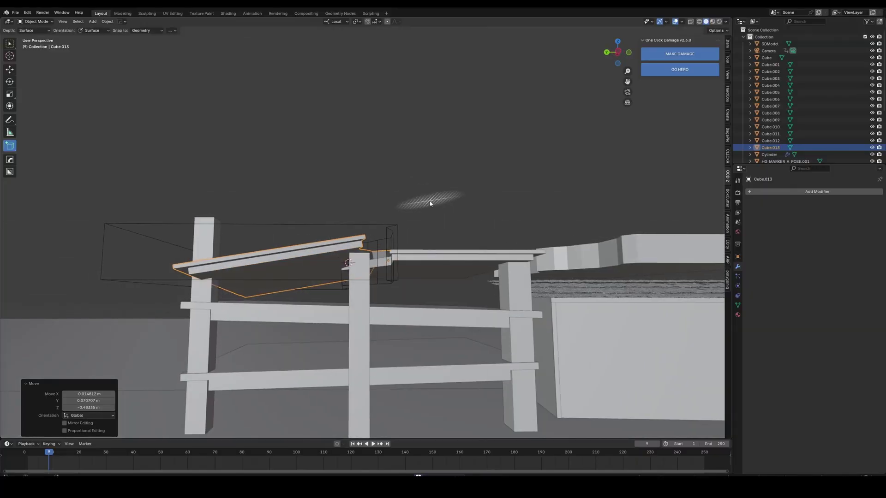
key("r")
left_click(449, 207)
key("s")
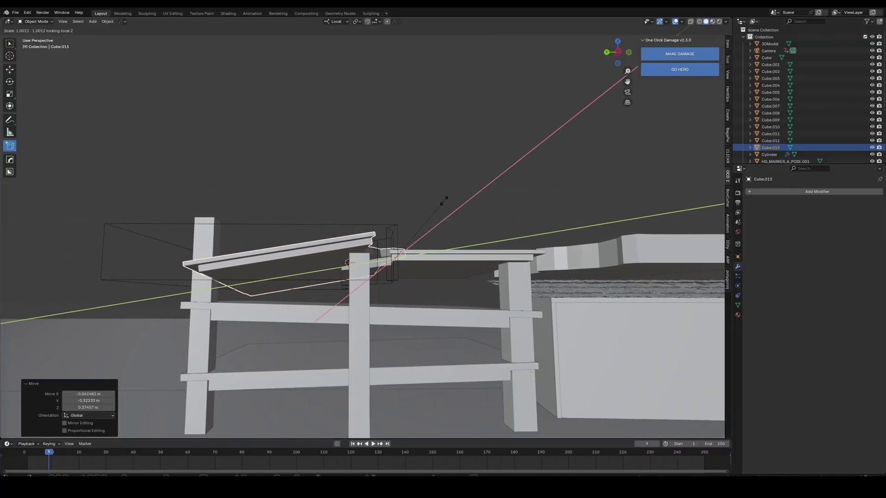
left_click(471, 211)
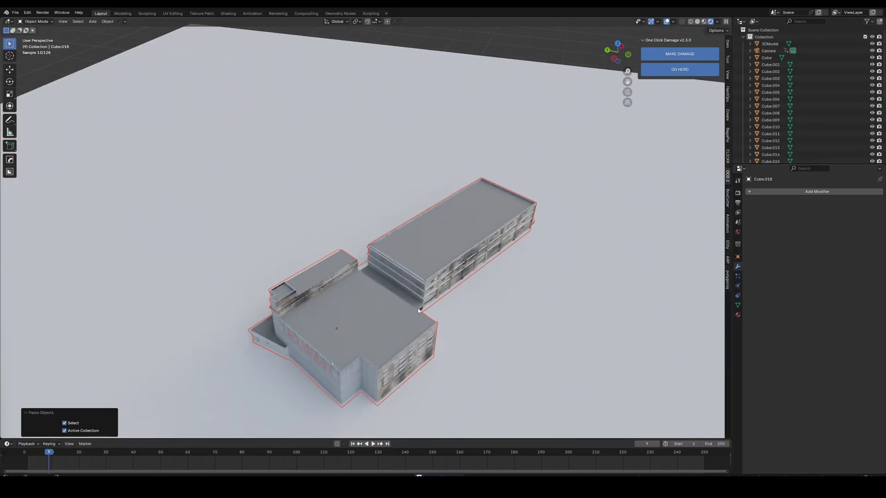
middle_click_drag(419, 310, 419, 242)
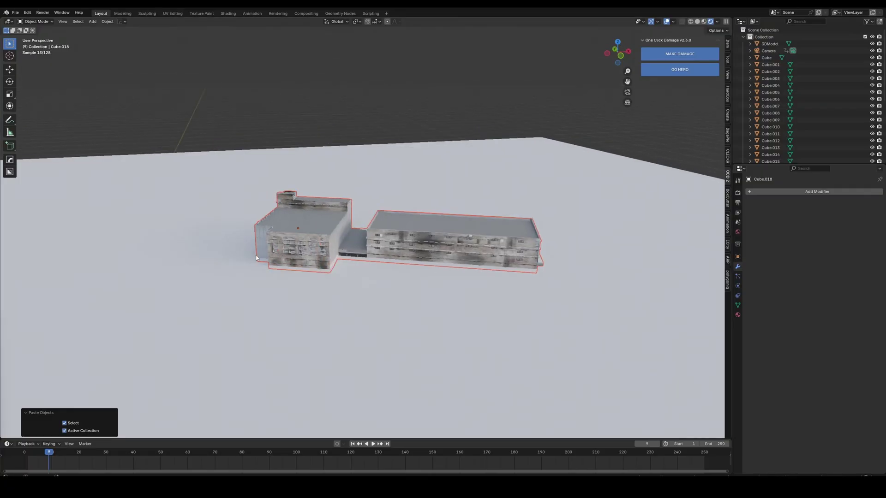
- Paste the wooden house model and place a linked duplicate of it
key("ctrl+v")
middle_click_drag(350, 307, 415, 265)
key("x")
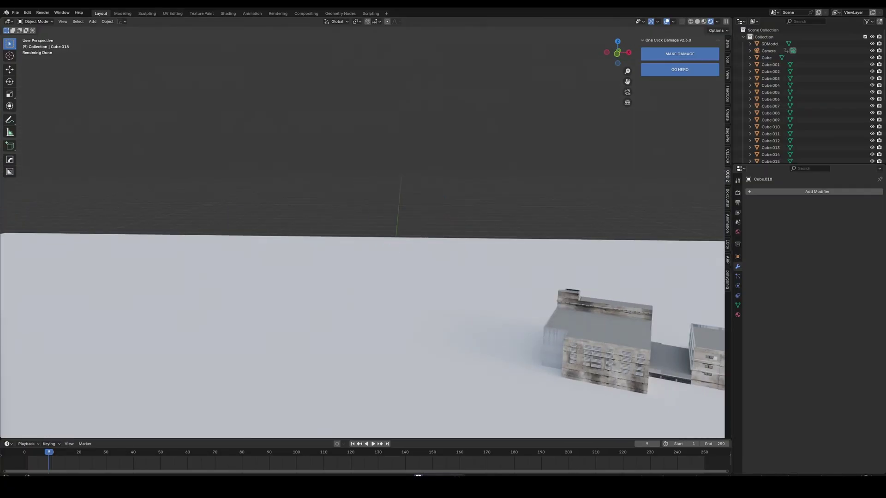
key("ctrl+z")
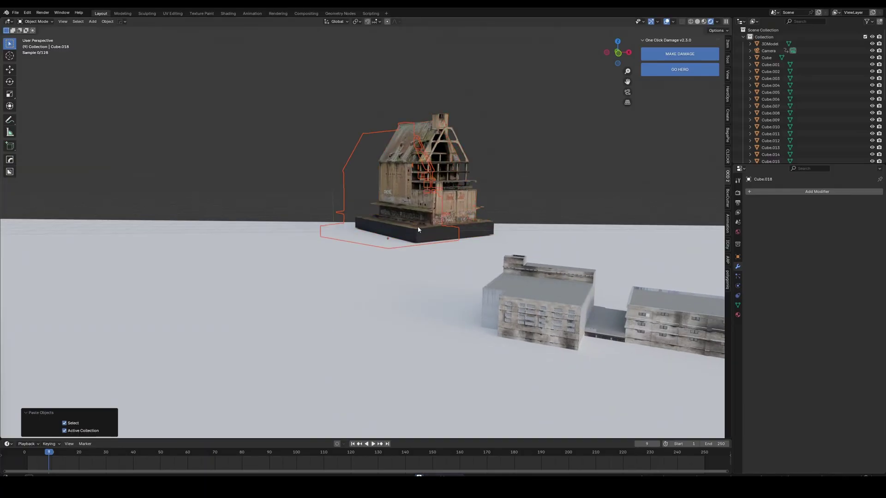
middle_click_drag(462, 268, 415, 208)
key("alt+d")
left_click(402, 280)
- Rotate the house copy around Z and shrink it to 0.645, checking through the camera
key("r")
key("z")
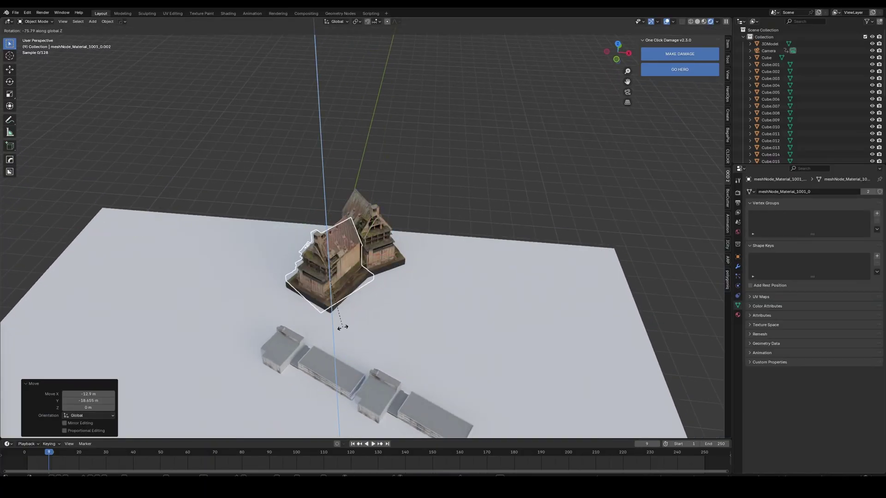
left_click(388, 263)
middle_click_drag(387, 263, 411, 203)
key("s")
left_click(408, 208)
key("KP_0")
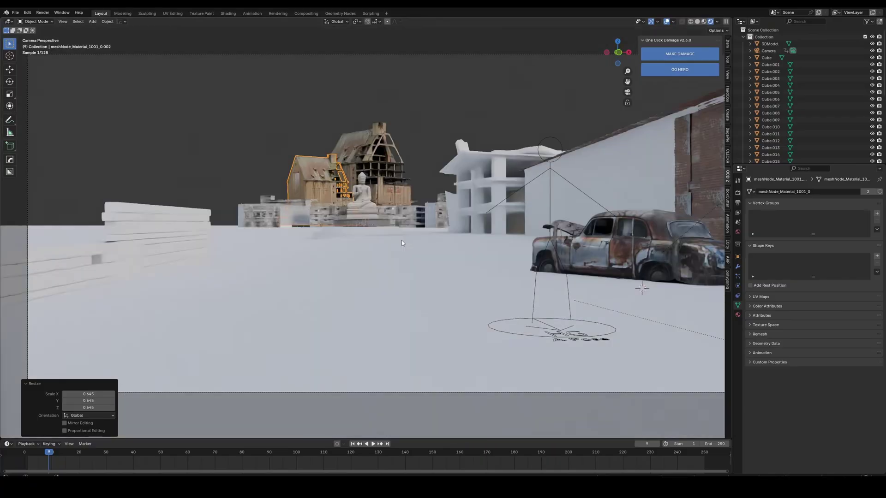
- Reposition the small house, then add a second copy rotated around Z
middle_click_drag(401, 240, 387, 207)
key("g")
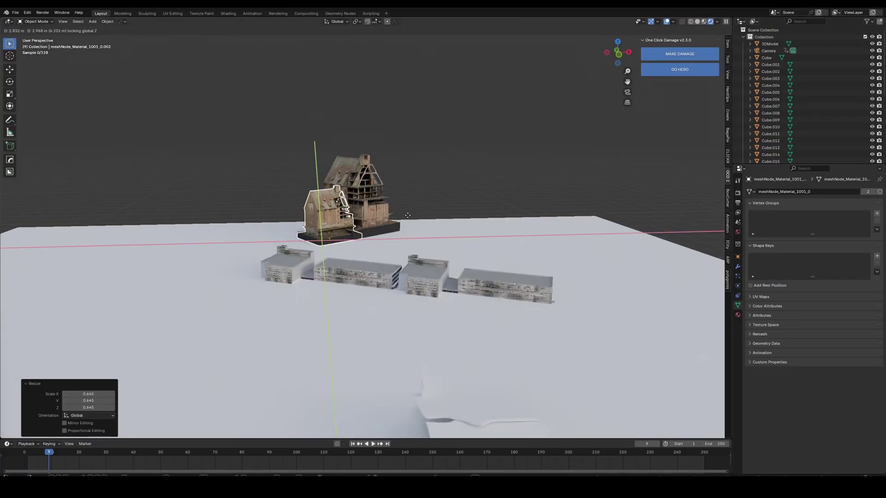
left_click(376, 200)
key("shift+d")
left_click(429, 215)
key("r")
key("z")
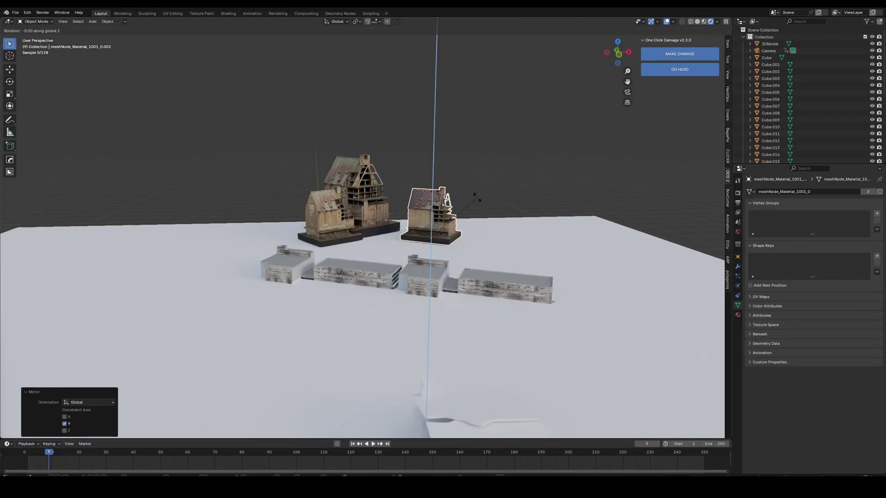
left_click(429, 253)
key("KP_0")
- Move the second copy behind the statue and fine-tune its Z rotation
key("g")
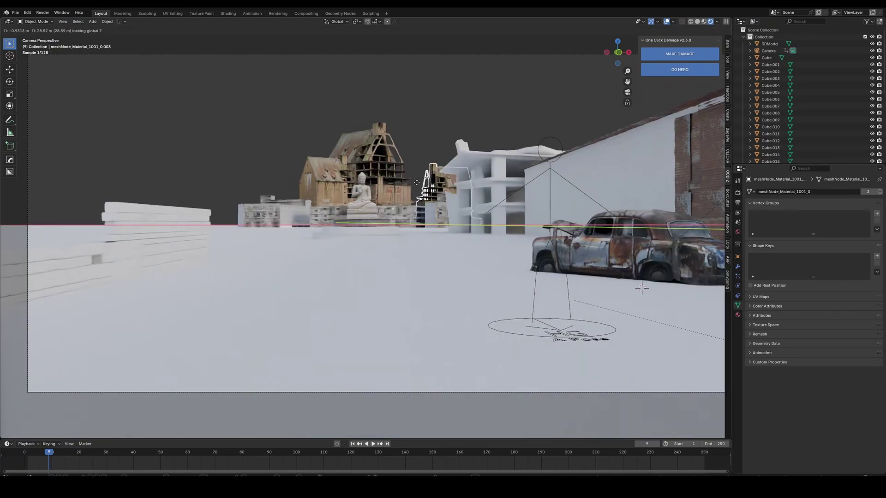
left_click(456, 182)
key("r")
key("z")
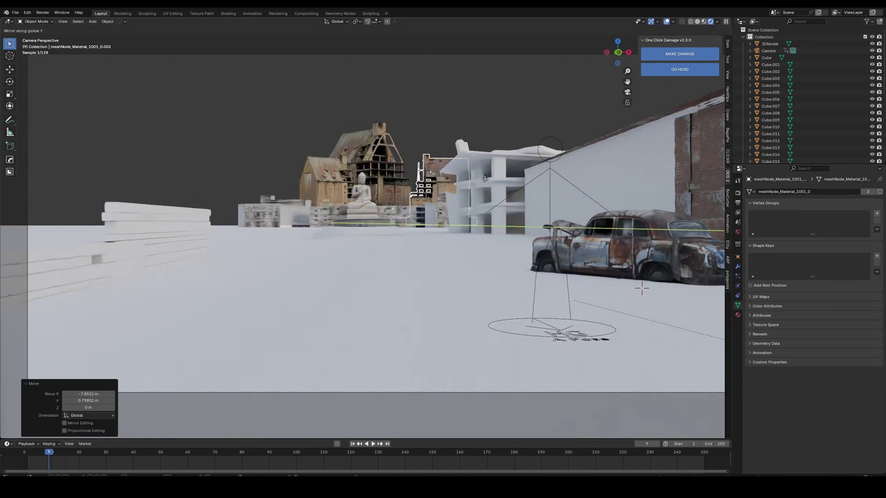
left_click(478, 179)
key("r")
key("z")
left_click(471, 186)
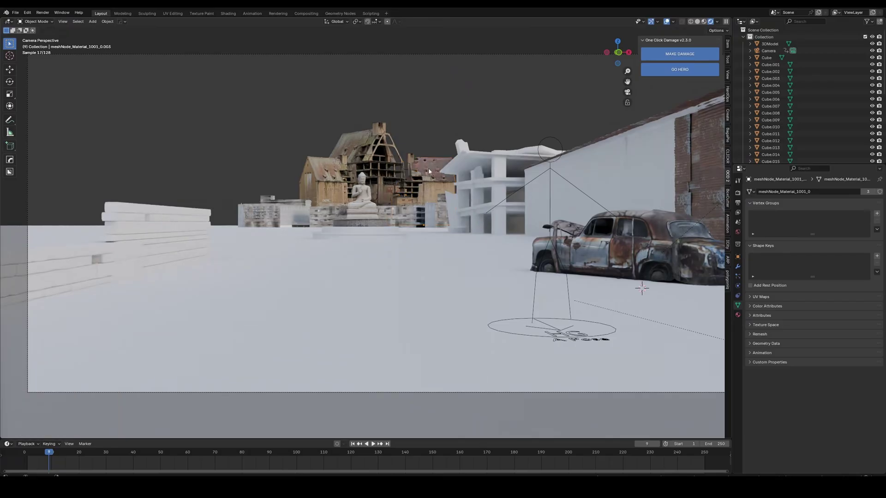
left_click(437, 206)
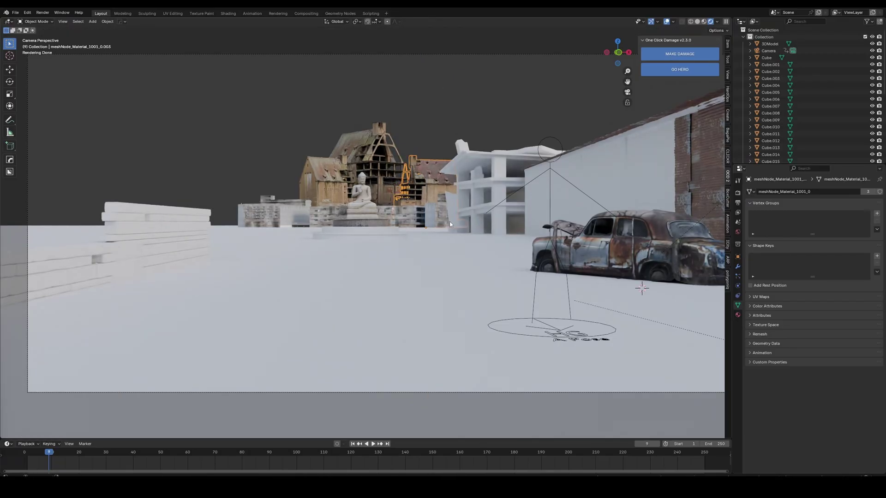
left_click(467, 204)
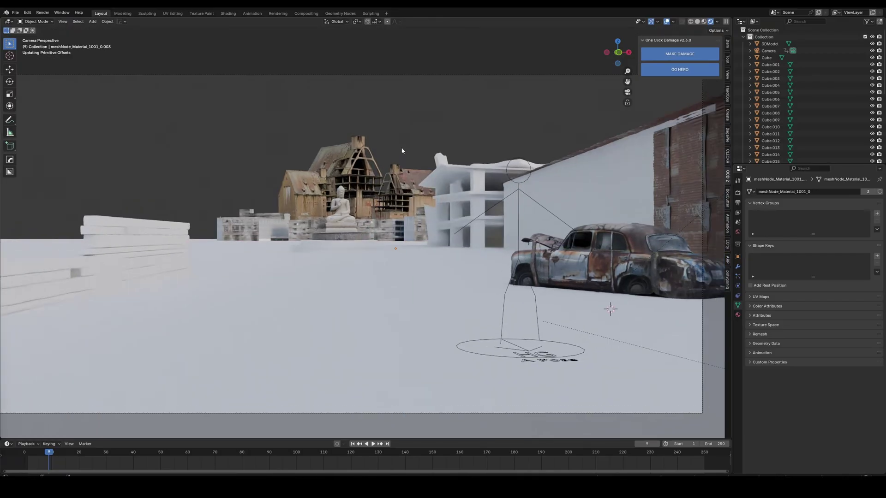
scroll(406, 158, "down", 2)
left_click(420, 161)
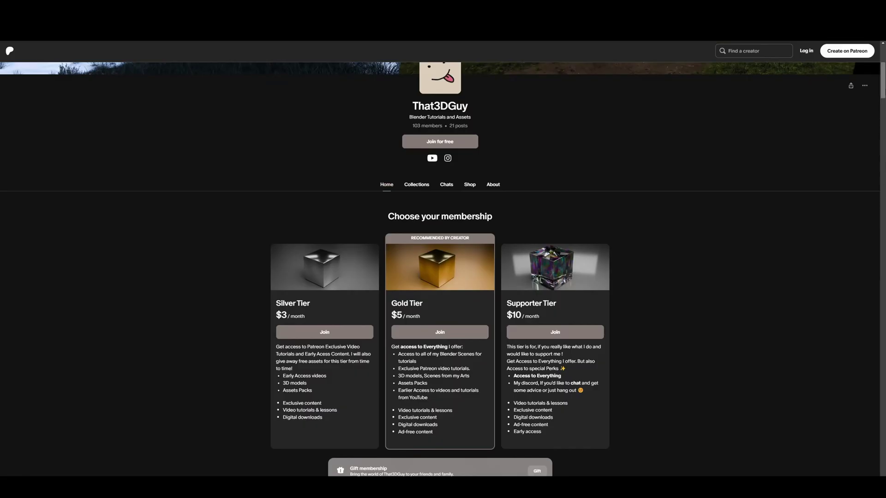
scroll(654, 224, "down", 10)
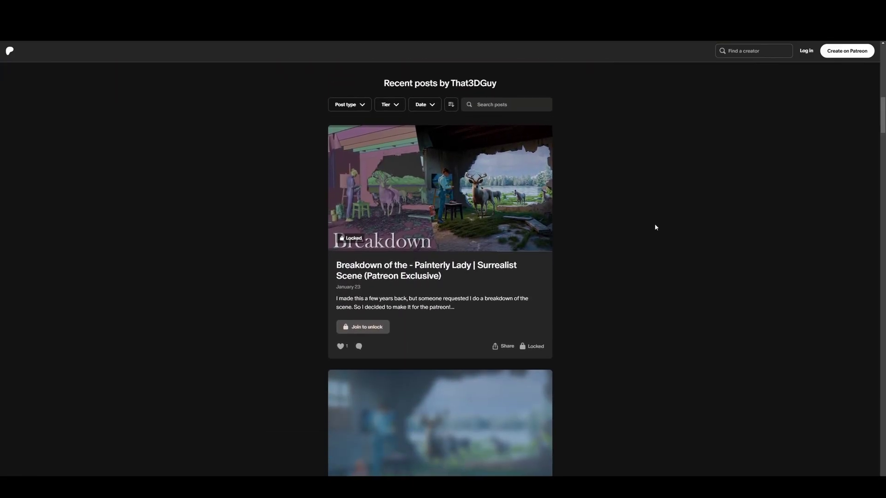
scroll(668, 242, "down", 6)
scroll(653, 347, "down", 4)
scroll(675, 366, "down", 2)
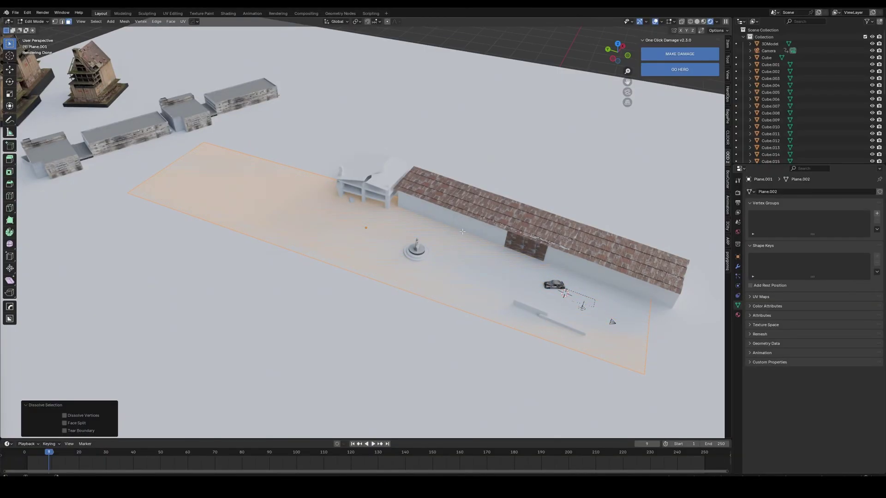
- Limited-dissolve the ground plane and subdivide all of its geometry
key("Escape")
key("x")
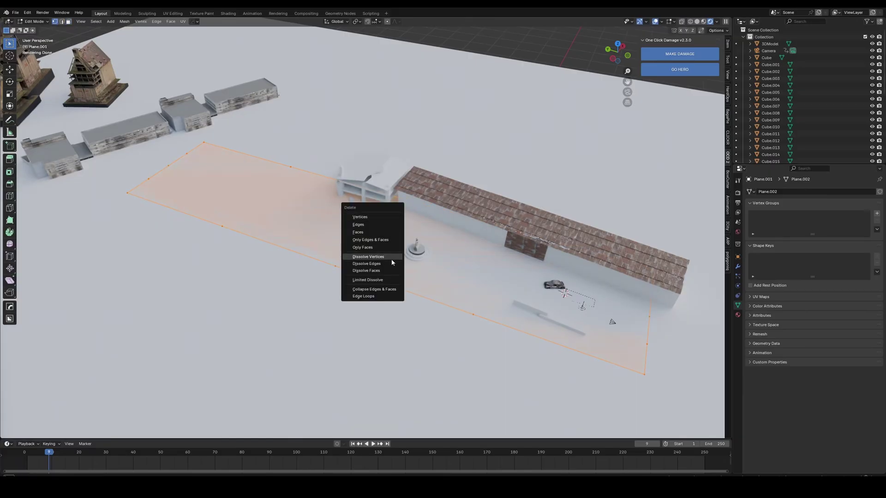
left_click(392, 281)
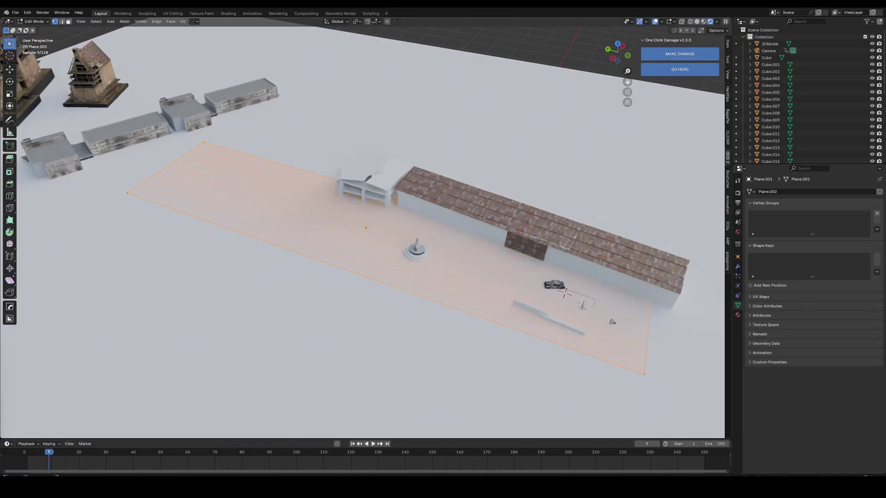
key("a")
right_click(381, 199)
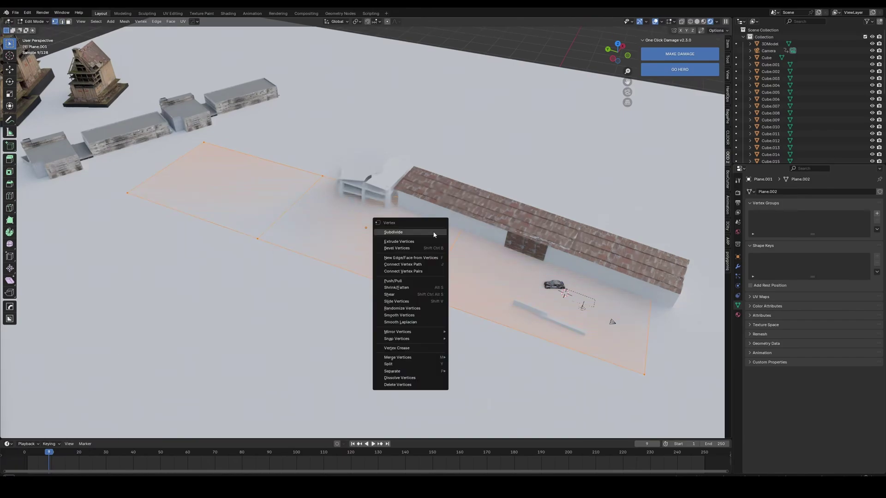
left_click(415, 220)
key("Tab")
- Sculpt puddle hollows around the car and statue with the Draw brush in solid shading
key("KP_0")
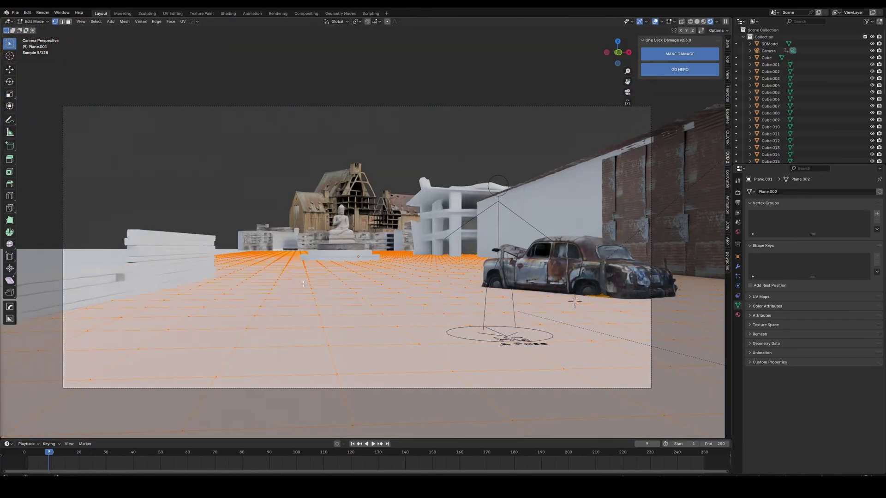
key("alt+a")
key("ctrl+Tab")
key("z")
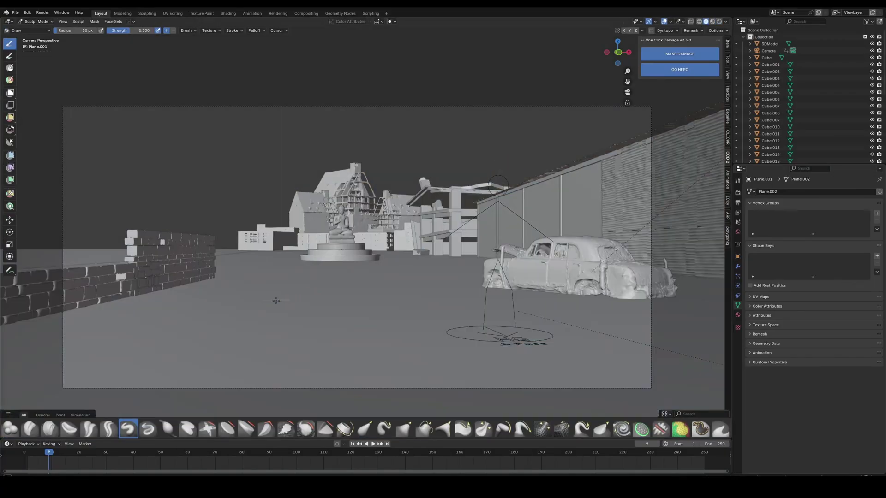
scroll(275, 301, "down", 2)
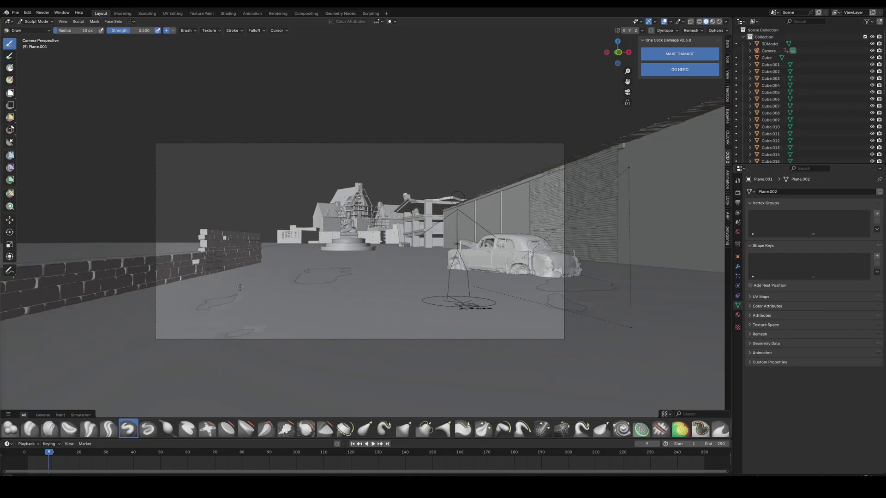
middle_click_drag(266, 272, 324, 298)
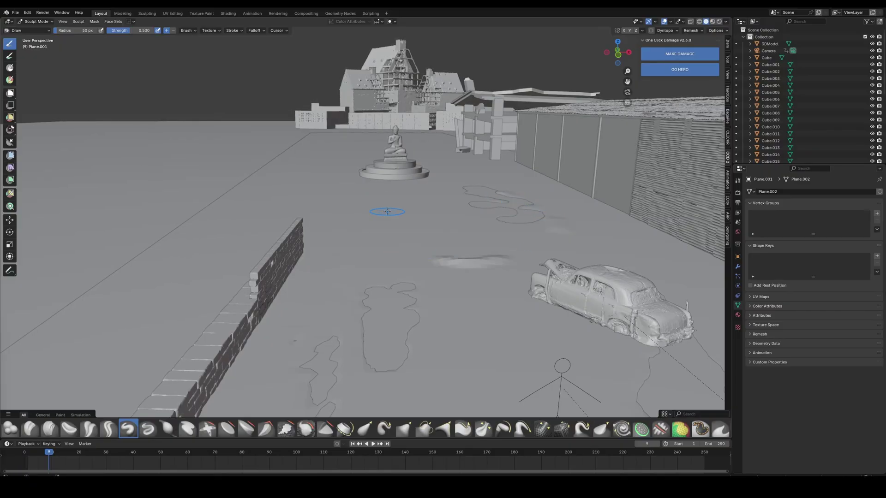
scroll(387, 212, "down", 3)
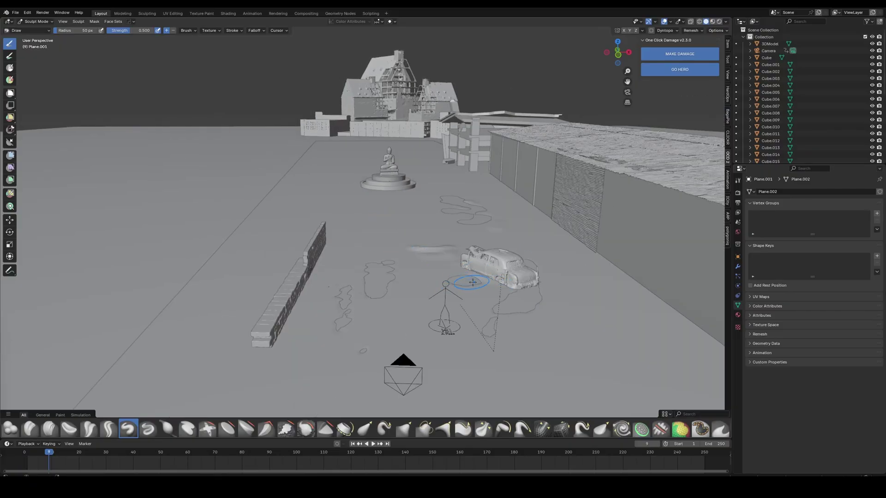
key("KP_0")
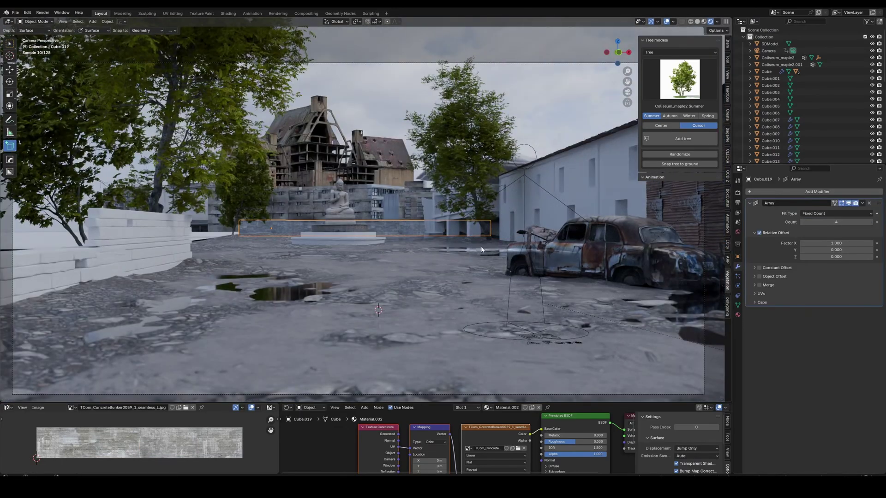
- Lower the slab under the Buddha statue about 0.215 m along Z
left_click(432, 286)
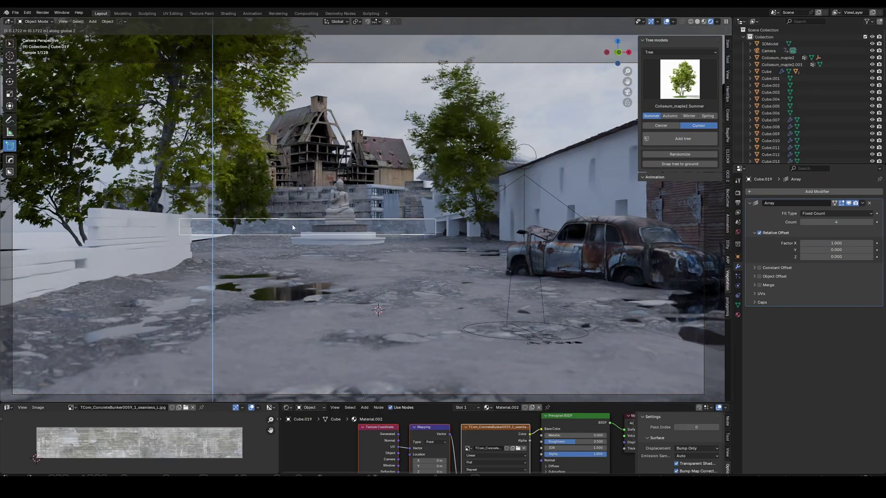
key("g")
key("z")
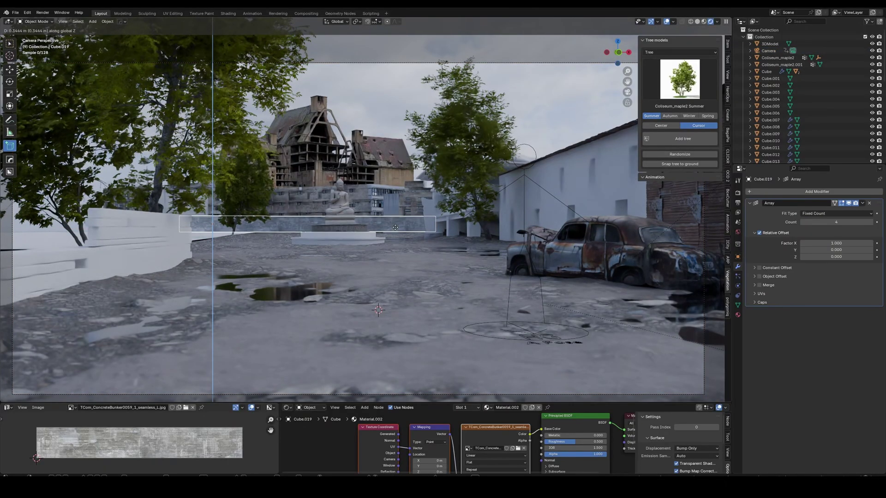
left_click(403, 256)
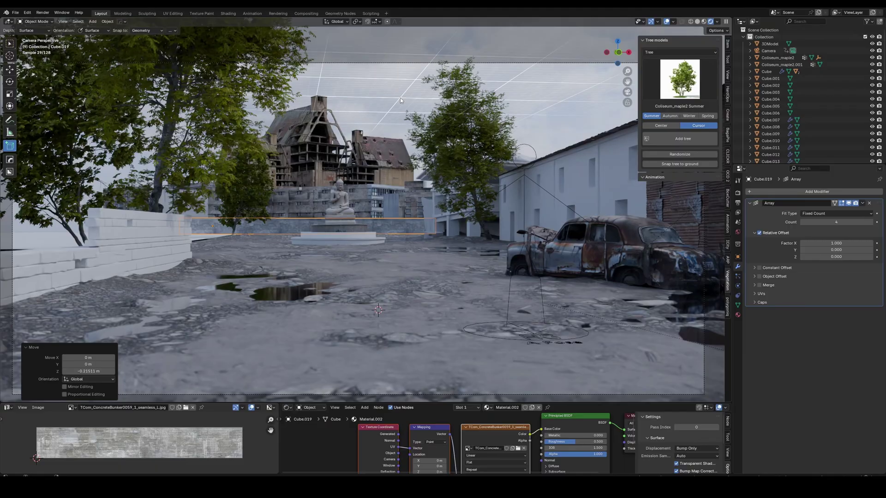
left_click(401, 97)
middle_click_drag(400, 97, 415, 151)
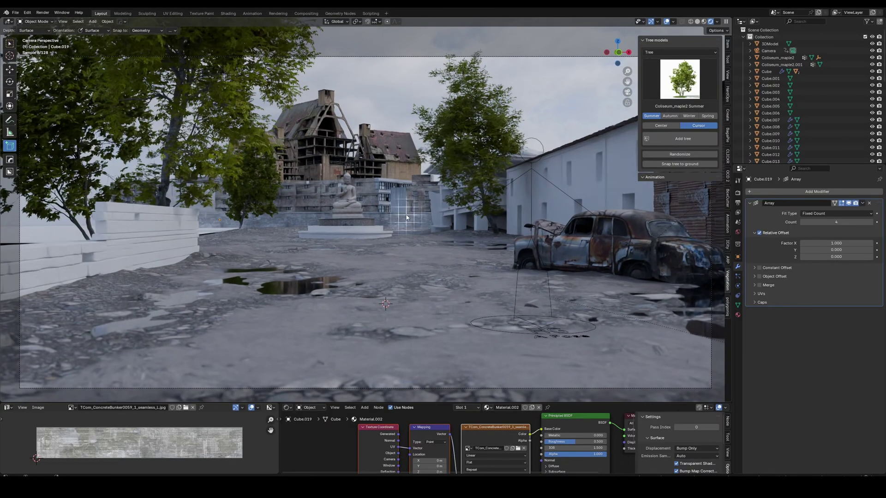
- Scale the slab to 1.102 on Z, then deselect it
left_click(370, 208)
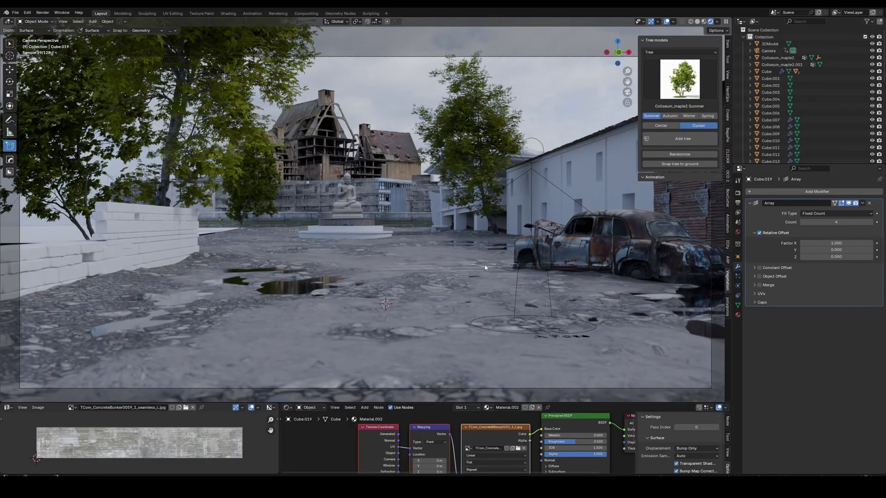
scroll(415, 277, "up", 5)
key("s")
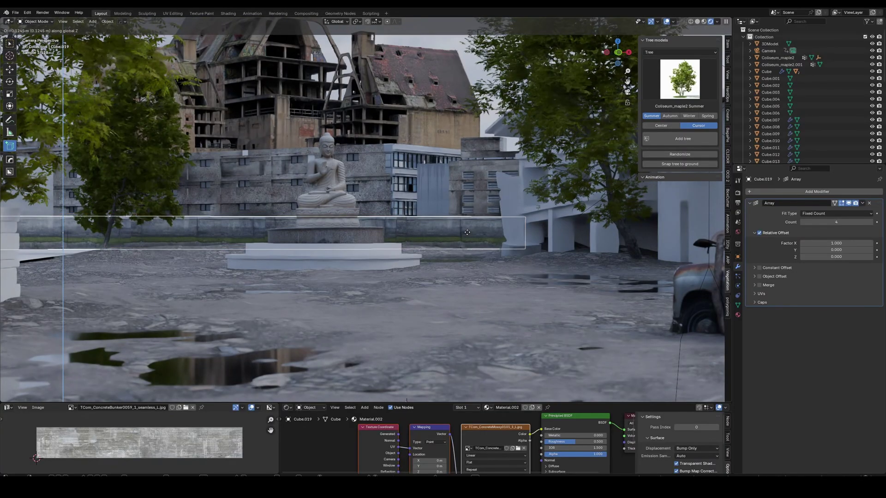
key("z")
left_click(510, 249)
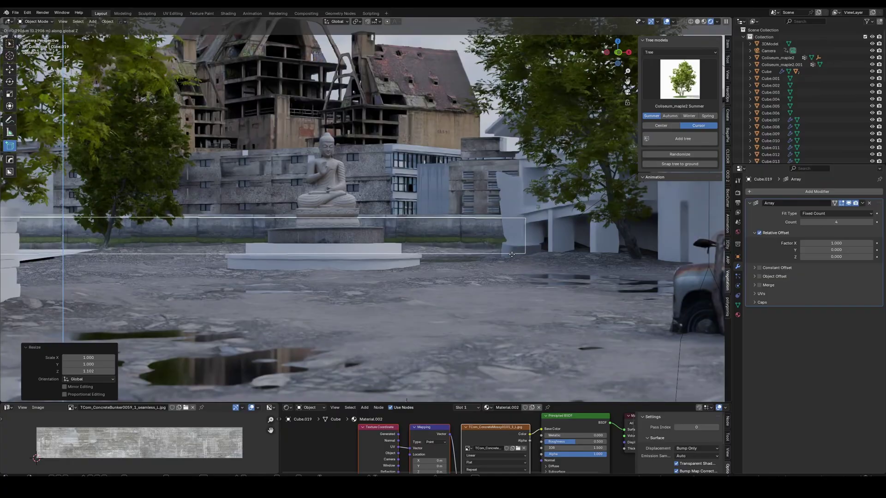
scroll(394, 277, "down", 5)
key("g")
left_click(419, 69)
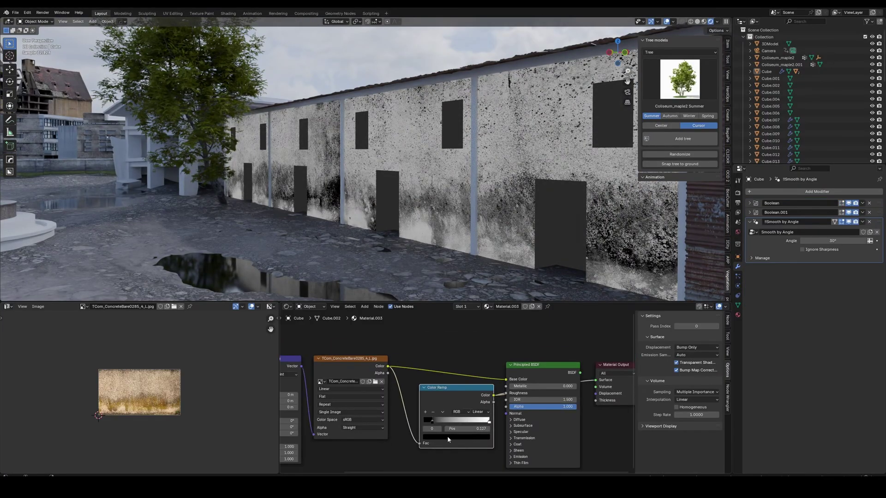
- Lighten the wall's dark stains and spread out the material nodes to make room
left_click(448, 439)
left_click_drag(450, 360, 456, 346)
scroll(484, 394, "down", 3)
key("g")
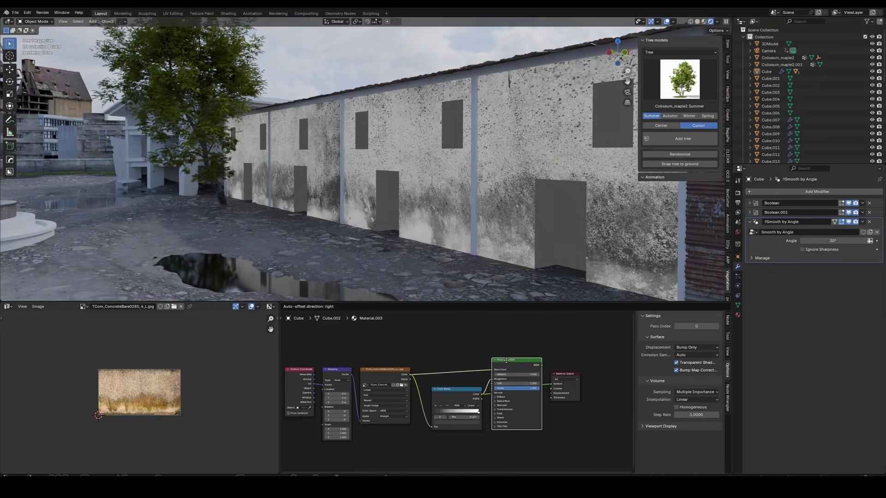
left_click_drag(505, 361, 582, 366)
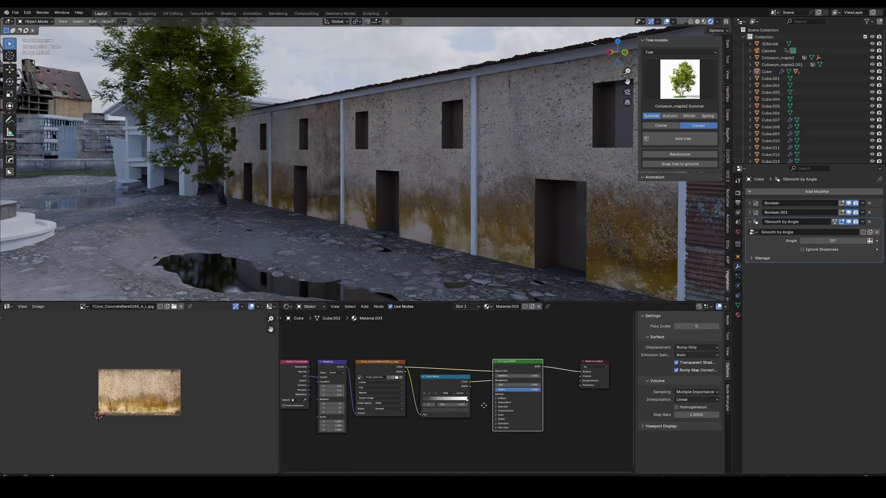
middle_click_drag(484, 406, 477, 394)
- Add a Bump node and connect it to the Principled BSDF Normal input
key("shift+a")
key("Escape")
key("shift+a")
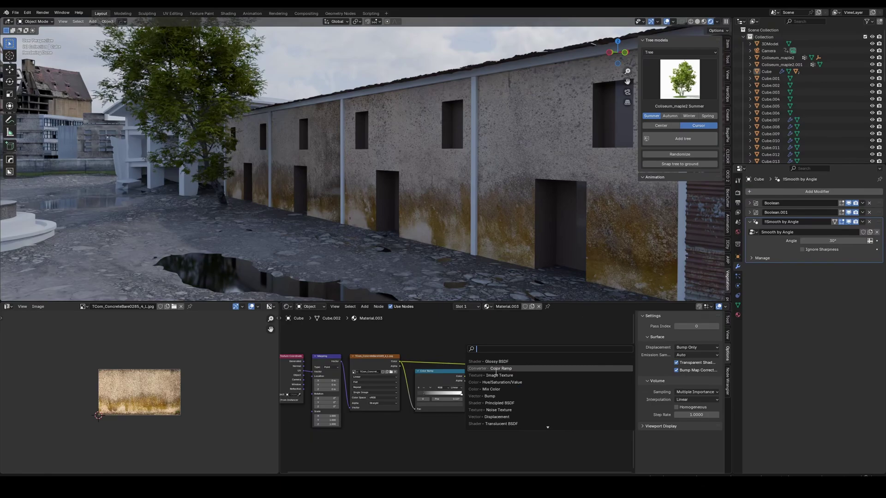
key("Escape")
key("shift+a")
left_click(485, 388)
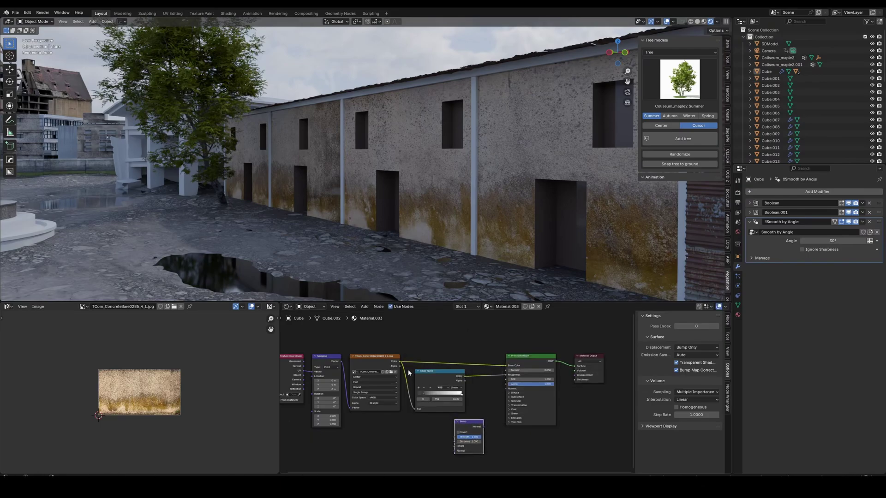
left_click_drag(484, 427, 507, 388)
- Duplicate the Color Ramp for the Bump and slide its stop to about 0.20
key("ctrl+shift+d")
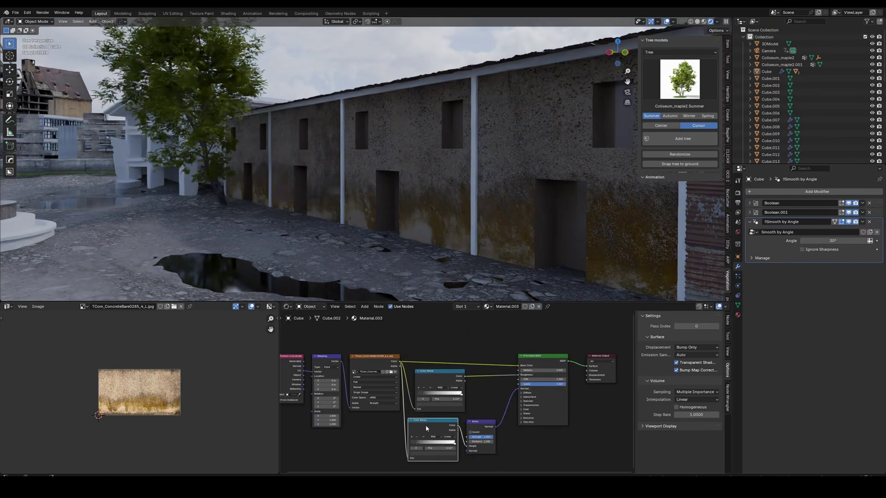
middle_click_drag(415, 174, 471, 220)
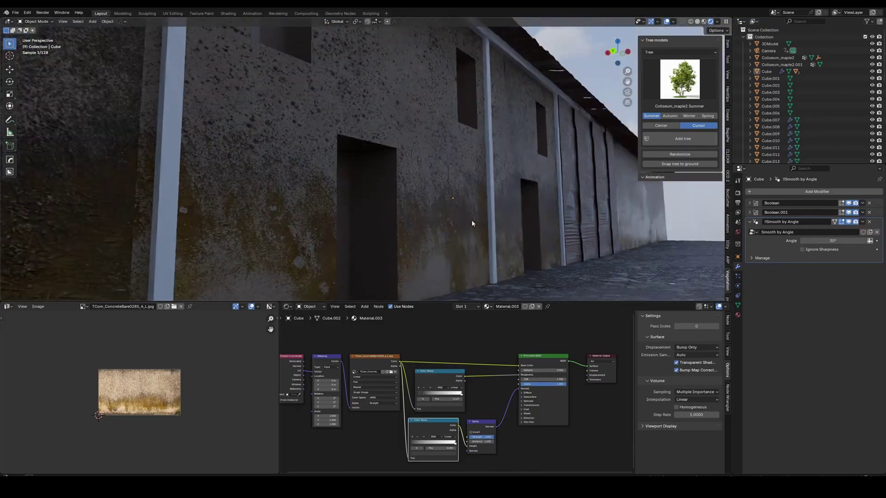
scroll(428, 432, "up", 1)
scroll(428, 432, "up", 2)
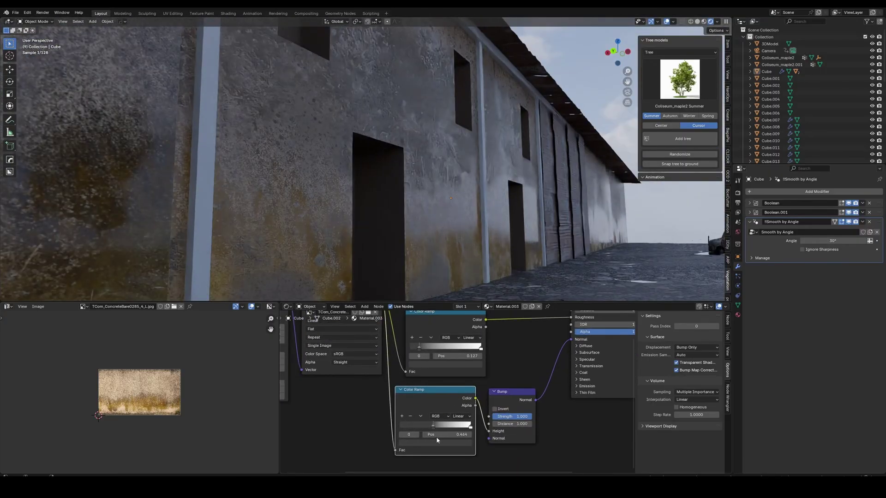
left_click_drag(401, 426, 471, 428)
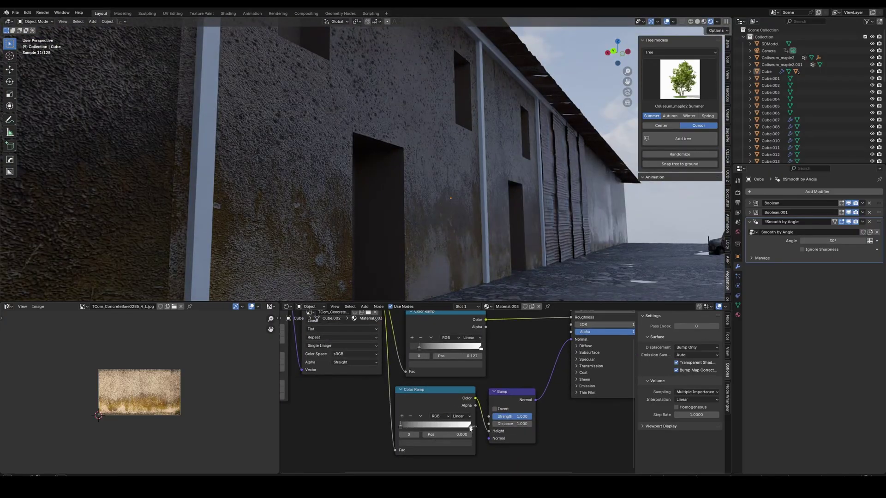
left_click_drag(402, 426, 413, 426)
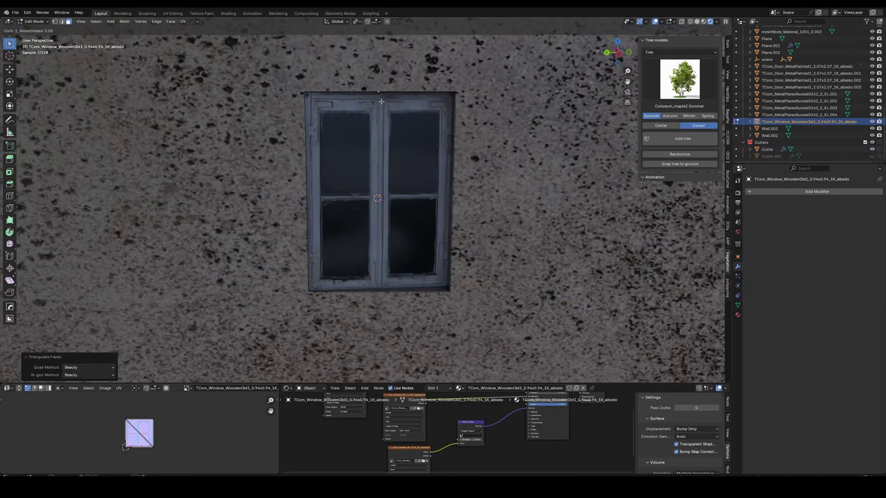
- Select the whole window mesh and convert its triangles to quads
left_click(380, 102)
key("a")
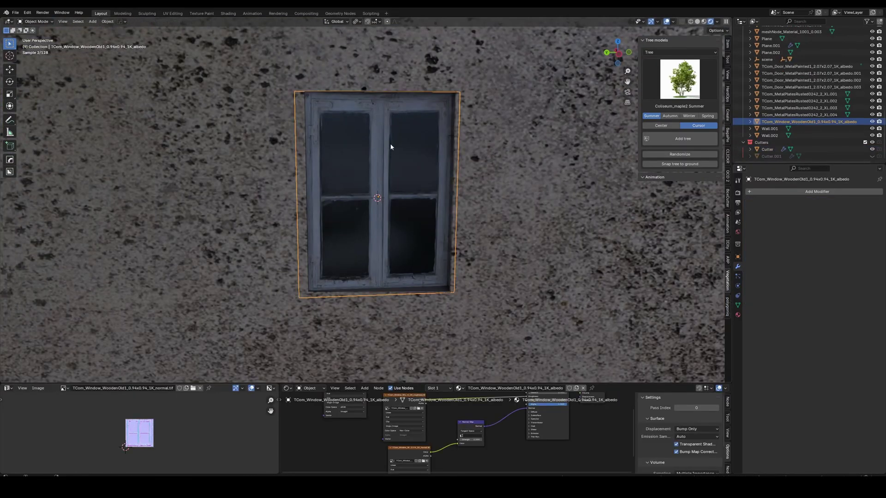
right_click(404, 179)
left_click(409, 233)
- Add vertical and horizontal loop cuts through the window centre
key("ctrl+r")
left_click(427, 189)
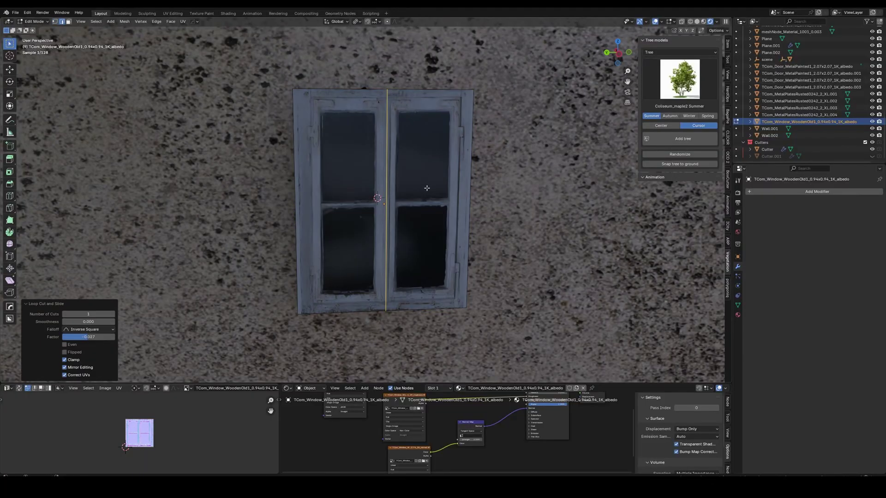
key("ctrl+b")
left_click(443, 194)
key("ctrl+z")
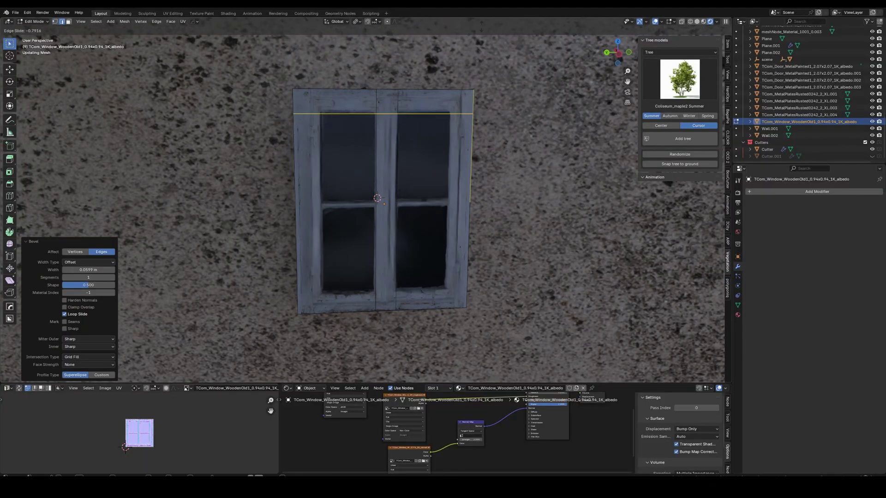
key("ctrl+r")
left_click(382, 208)
- Inset and extrude the horizontal cross bar faces to give them depth
key("a")
left_click(386, 201)
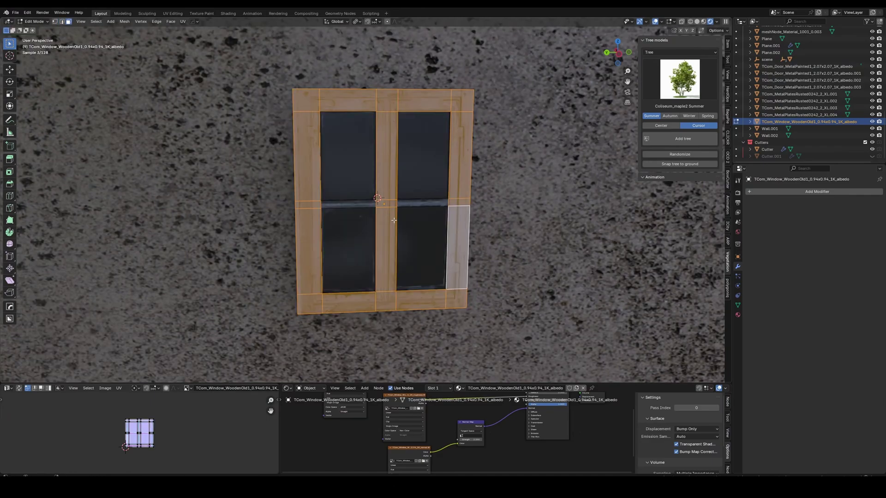
middle_click_drag(386, 200, 443, 228)
key("i")
left_click(465, 239)
key("e")
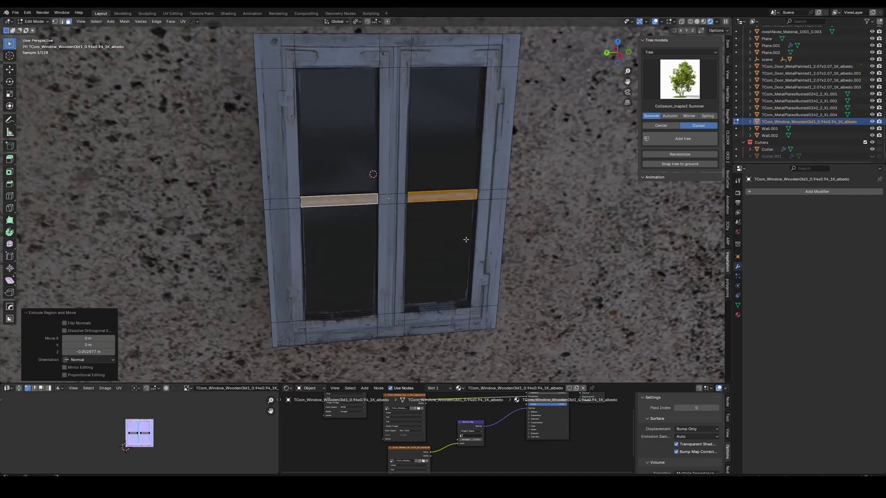
- Cut and extrude the centre bar, then re-project the window texture from view
key("ctrl+r")
left_click(461, 123)
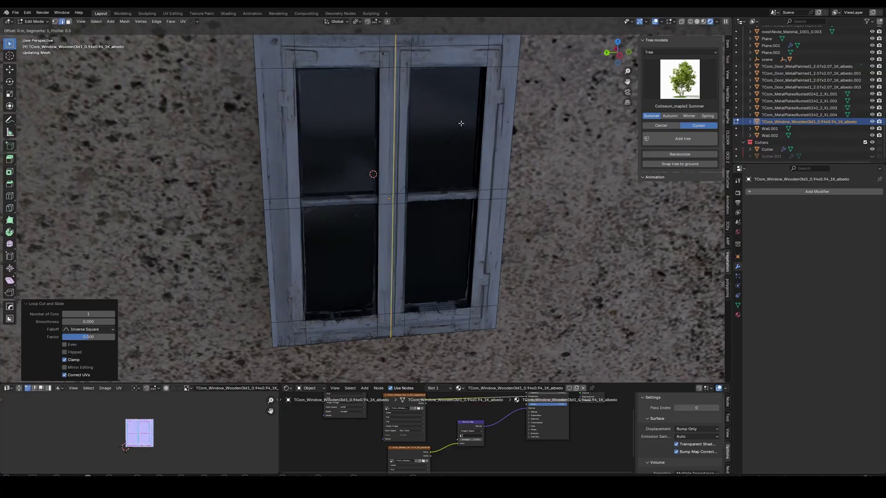
left_click(395, 174)
key("e")
left_click(483, 138)
key("u")
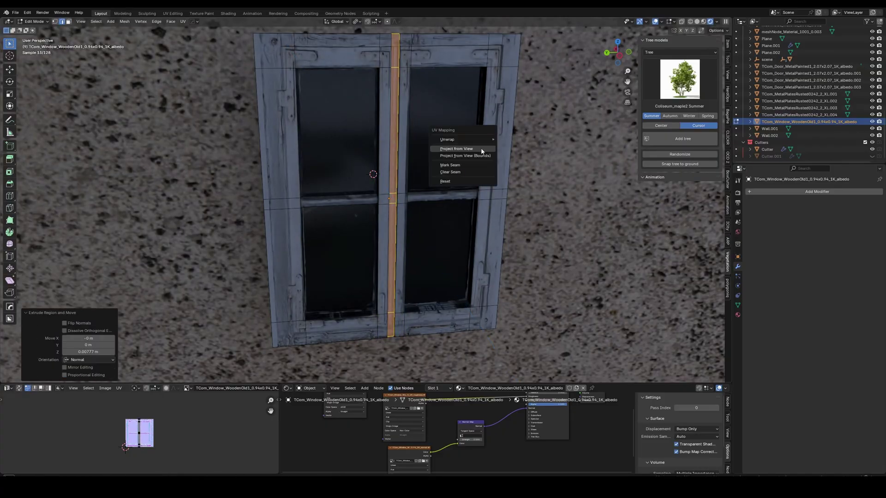
left_click(457, 149)
key("Tab")
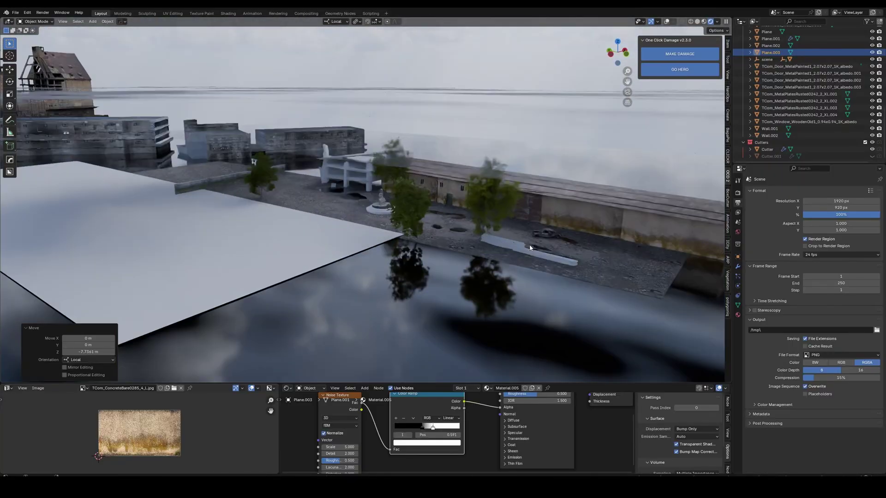
mouse_move(529, 247)
middle_mouse_down()
mouse_move(495, 259)
mouse_move(537, 202)
mouse_move(519, 195)
mouse_move(429, 354)
middle_mouse_up()
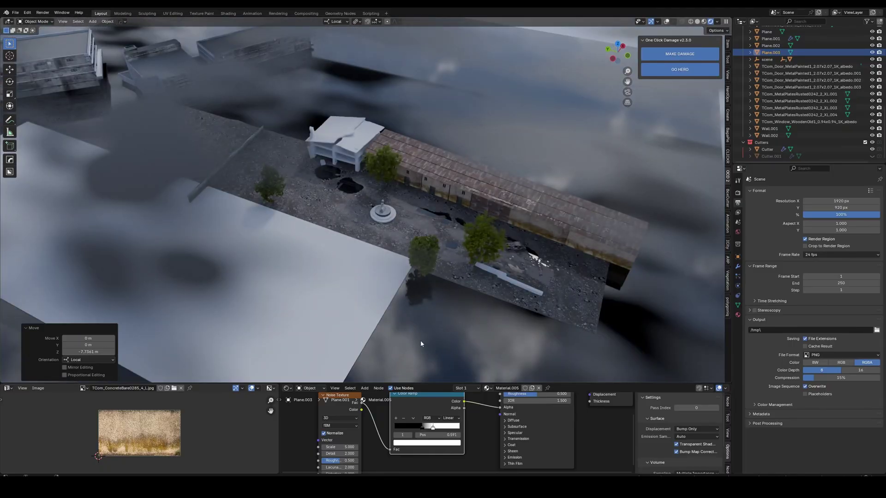
scroll(419, 341, "down", 3)
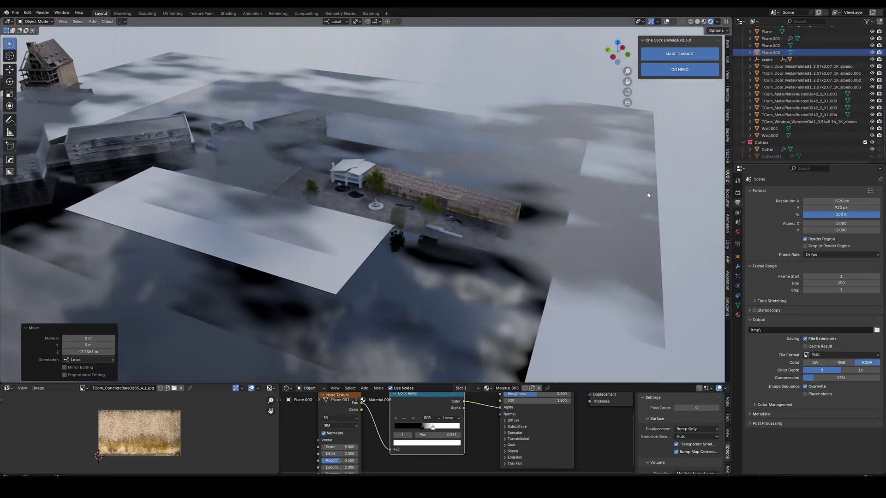
mouse_move(420, 340)
middle_mouse_down()
mouse_move(619, 257)
mouse_move(469, 241)
middle_mouse_up()
- Box-select seven medium grass clumps in two drags and switch to Solid shading
key("KP_0")
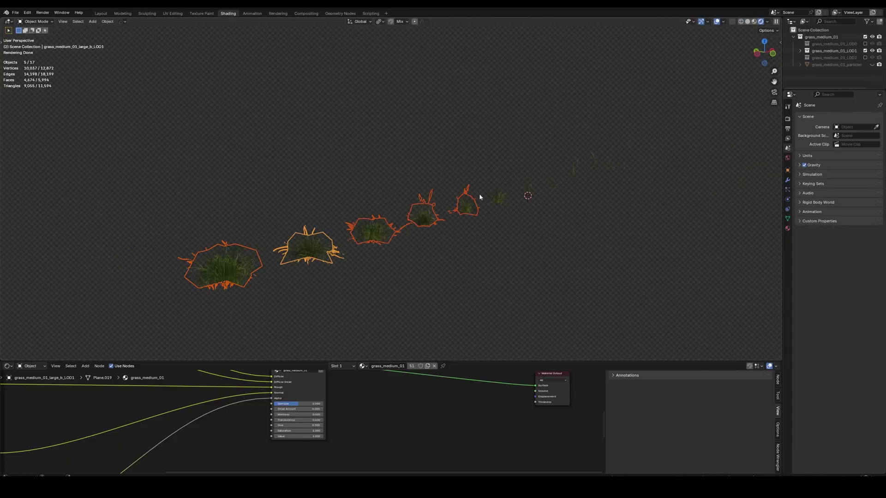
middle_click_drag(479, 193, 504, 213)
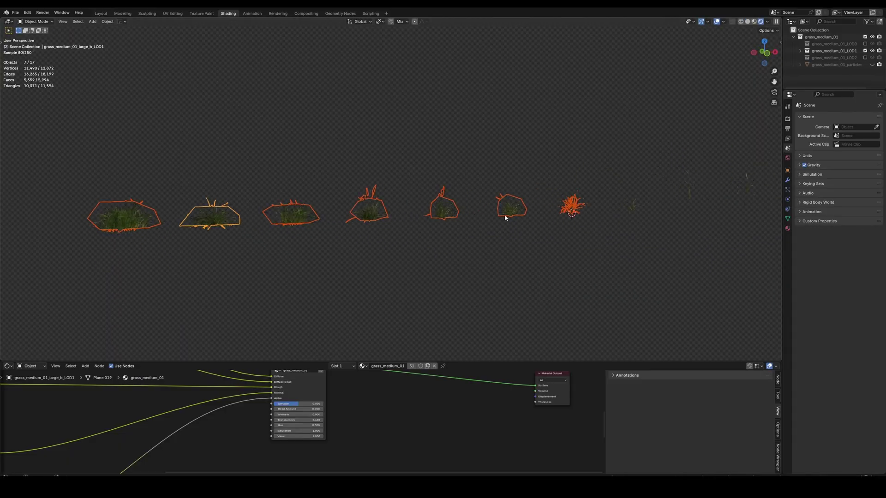
scroll(237, 172, "down", 4)
left_click_drag(284, 164, 386, 240)
left_click_drag(621, 122, 494, 199, "shift")
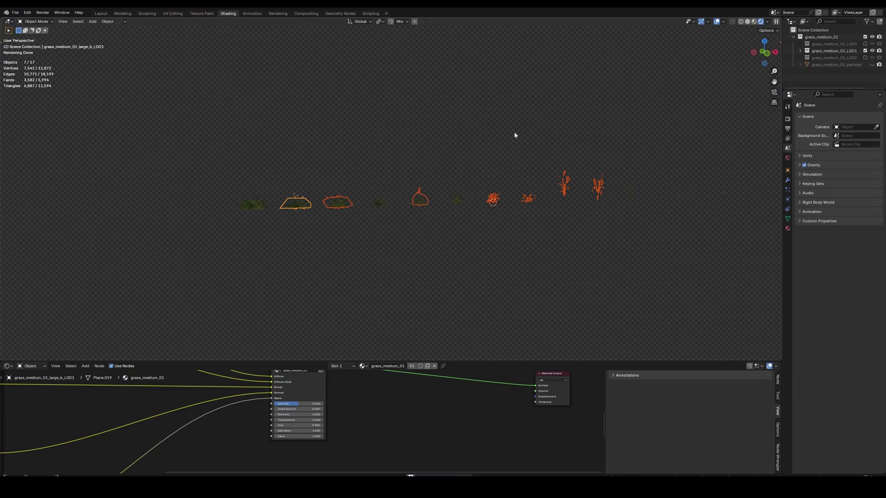
key("z")
scroll(418, 185, "up", 3)
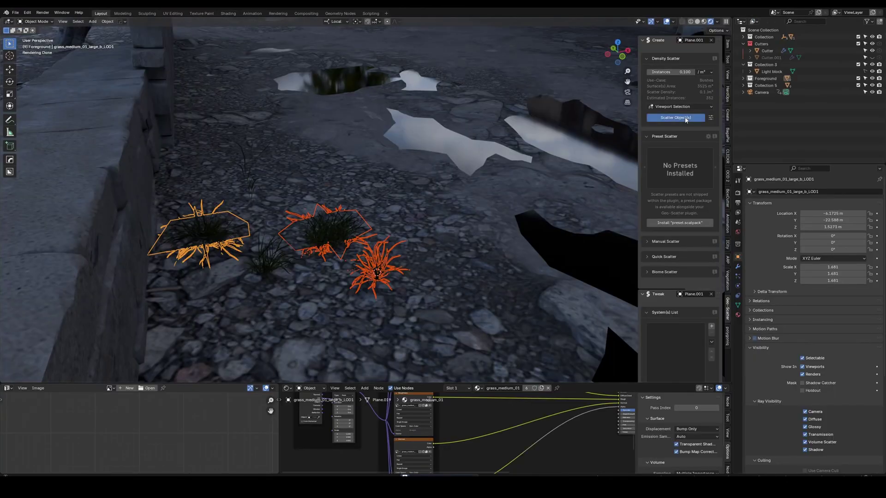
- Scatter the selected grass across the ground and check it through the scene camera
left_click(679, 118)
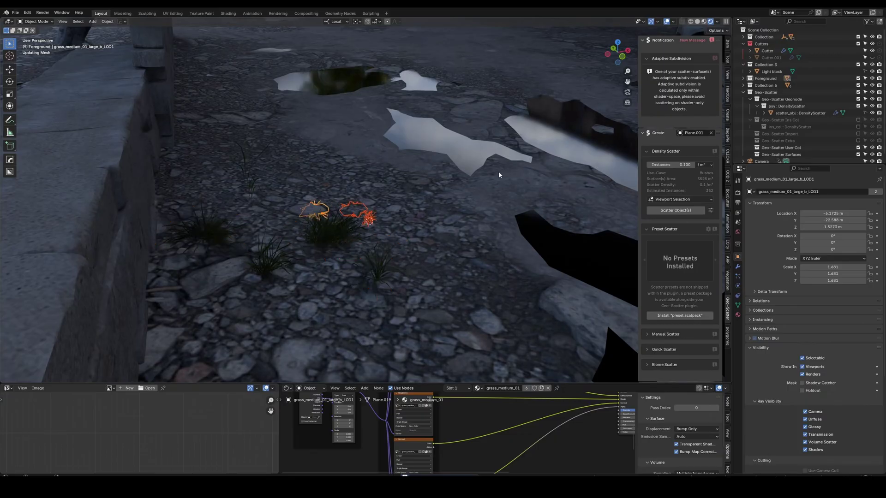
key("KP_0")
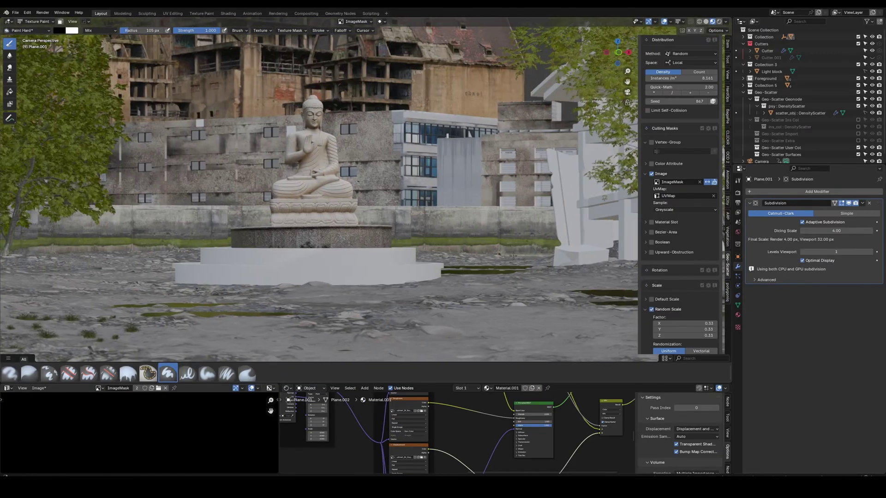
middle_click_drag(498, 270, 418, 112)
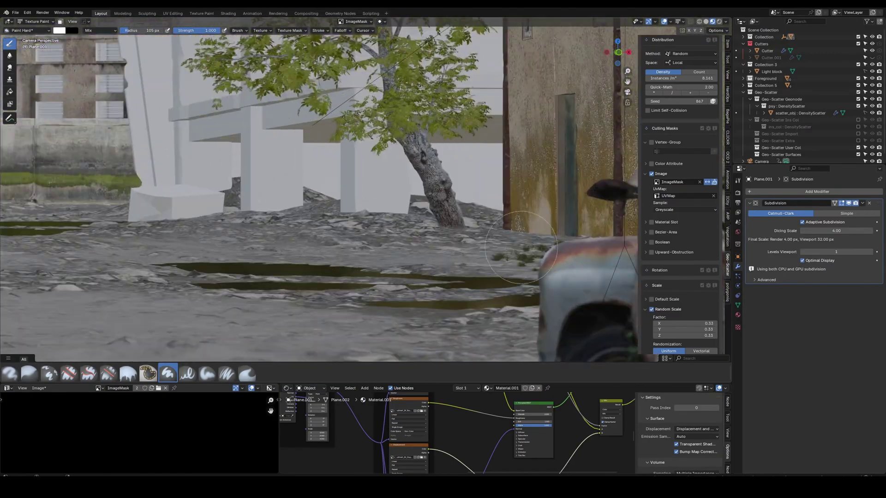
key("KP_0")
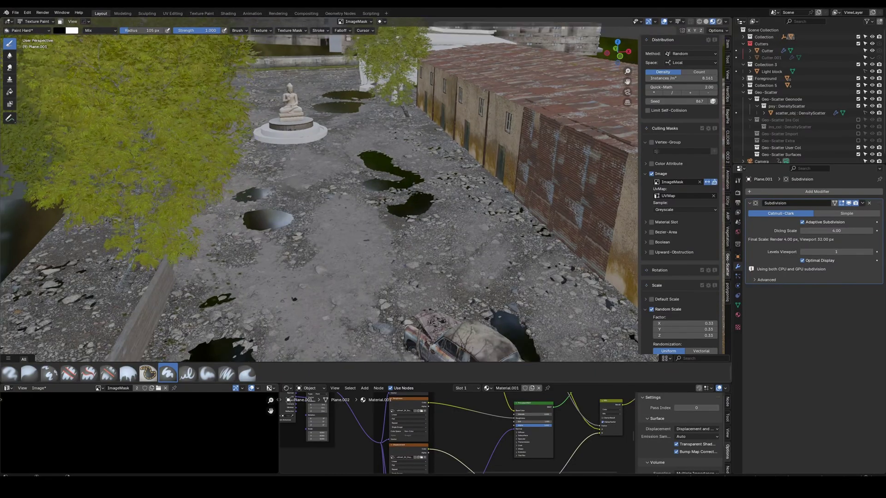
mouse_move(509, 226)
middle_mouse_down()
mouse_move(492, 208)
mouse_move(462, 294)
middle_mouse_up()
middle_click_drag(453, 249, 478, 232)
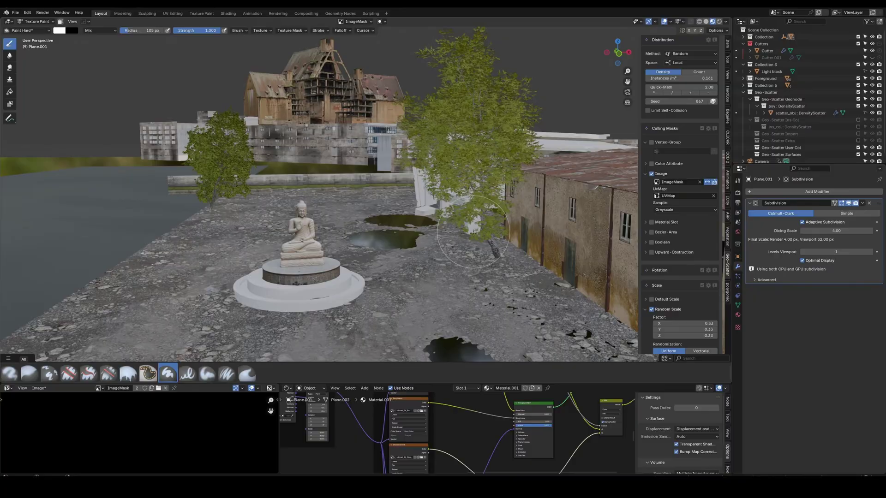
key("KP_0")
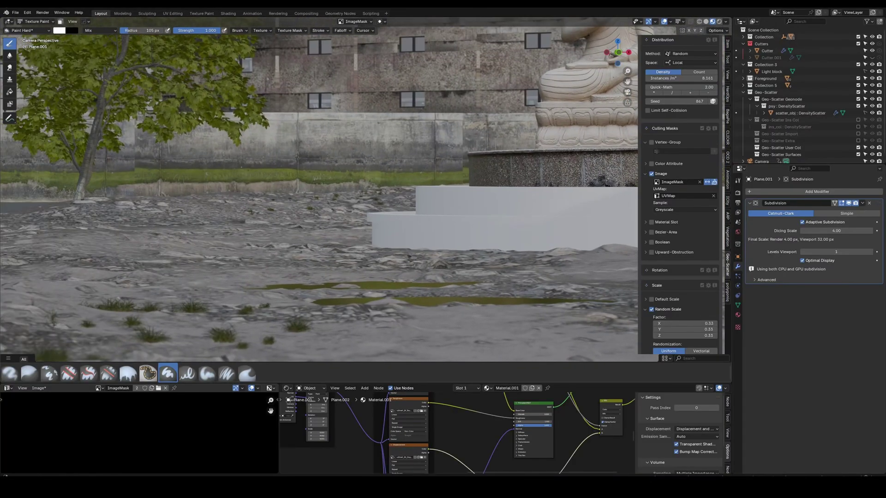
mouse_move(207, 229)
middle_mouse_down()
mouse_move(222, 264)
mouse_move(360, 208)
mouse_move(415, 263)
mouse_move(388, 207)
mouse_move(488, 271)
mouse_move(442, 228)
mouse_move(419, 179)
middle_mouse_up()
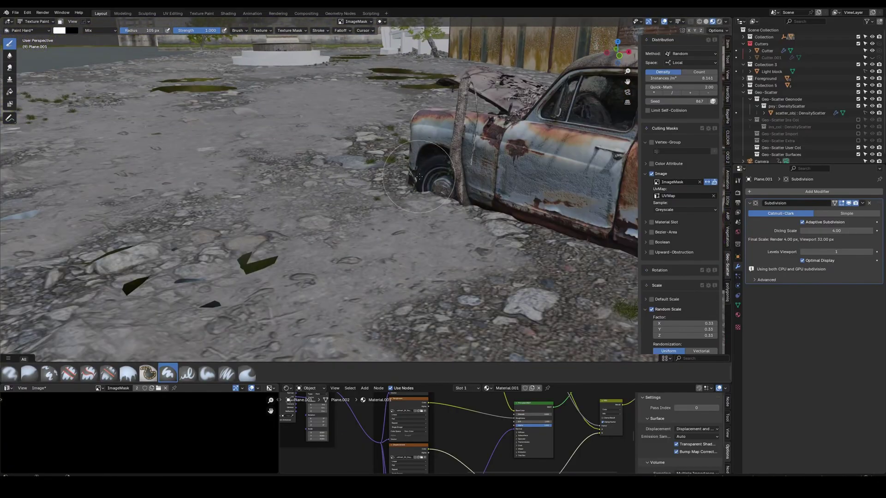
scroll(478, 202, "down", 5)
- Paint more grass onto the ImageMask, return to Object Mode, and open the scatter system options
key("ctrl+Tab")
left_click(457, 235)
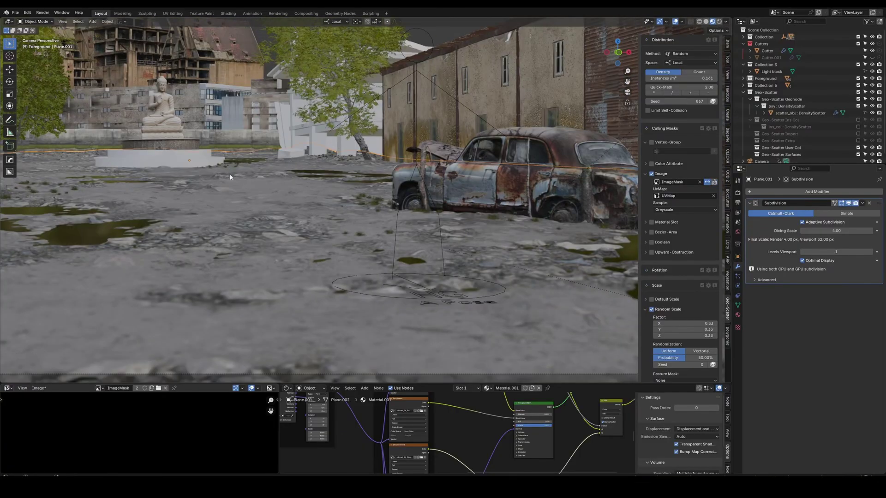
key("KP_0")
scroll(266, 266, "up", 3)
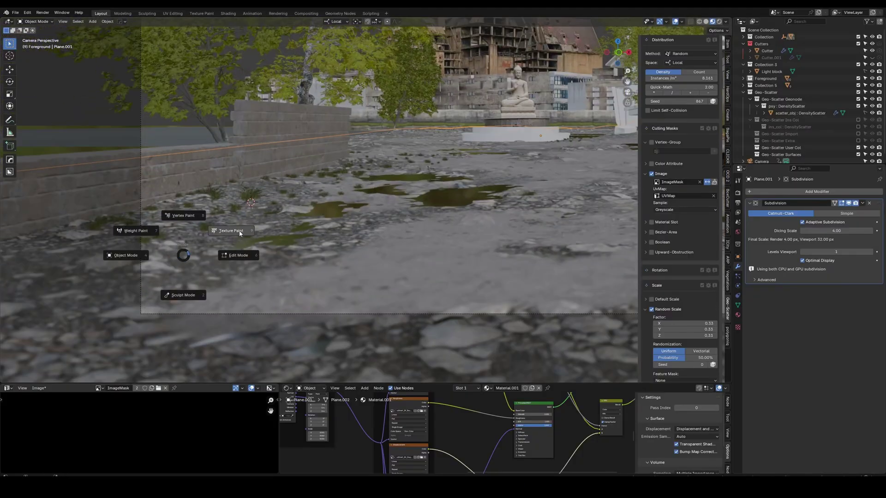
left_click(240, 232)
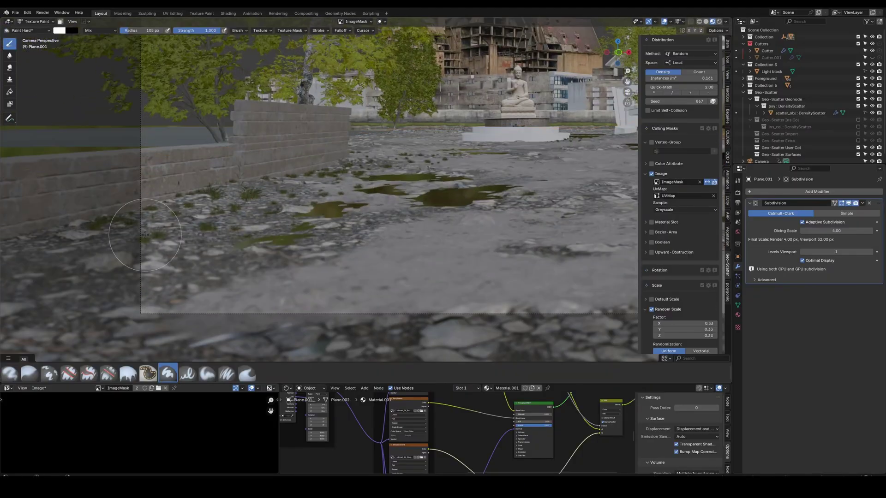
middle_click_drag(125, 309, 433, 292)
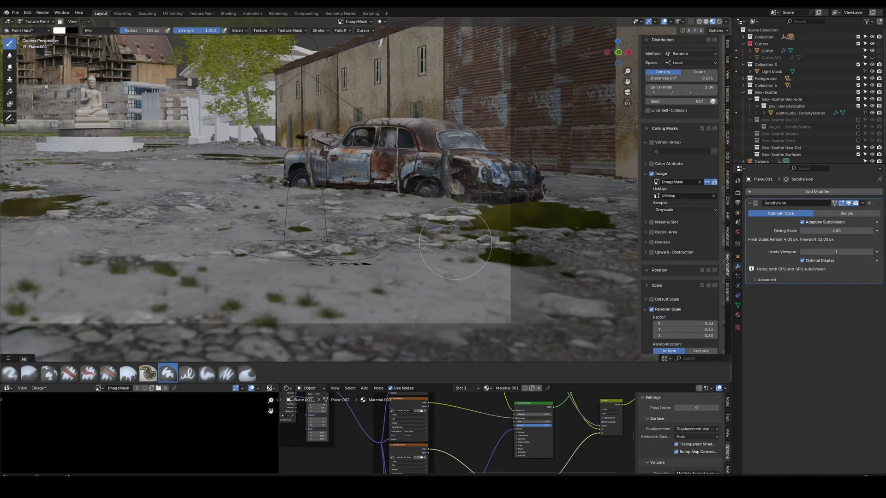
middle_click_drag(454, 246, 333, 291)
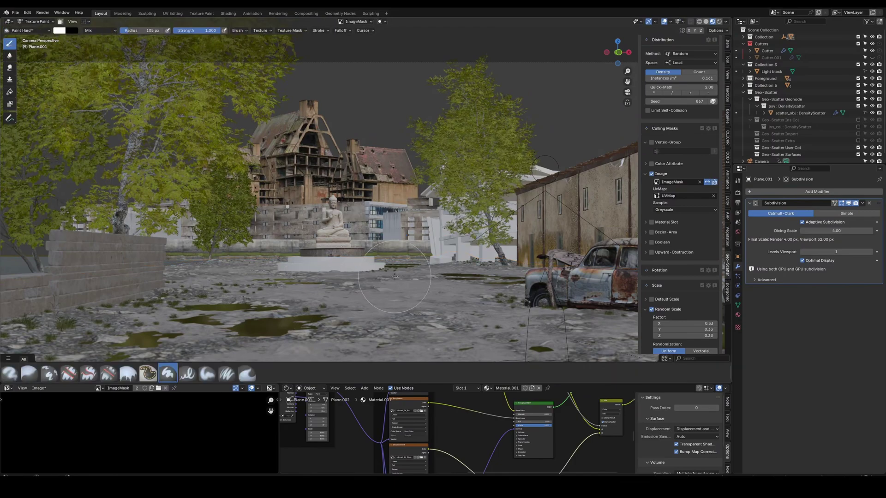
key("ctrl+Tab")
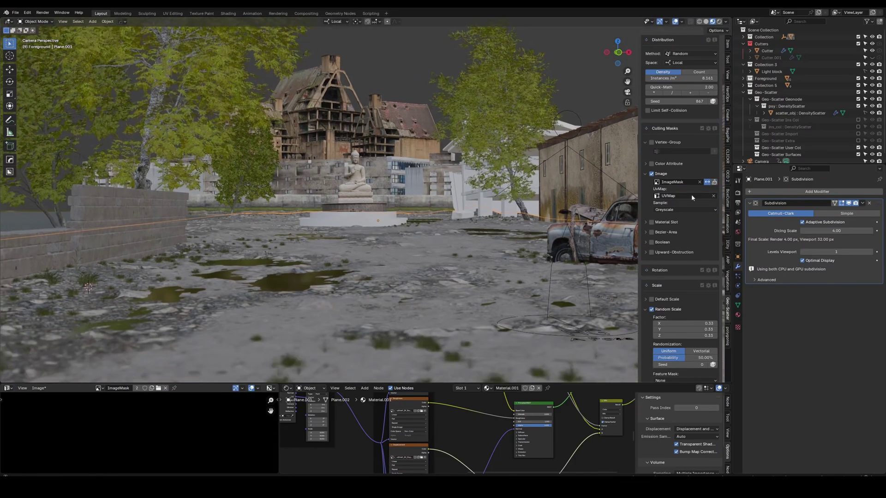
scroll(691, 194, "up", 3)
scroll(690, 193, "up", 2)
scroll(691, 192, "up", 1)
left_click(711, 116)
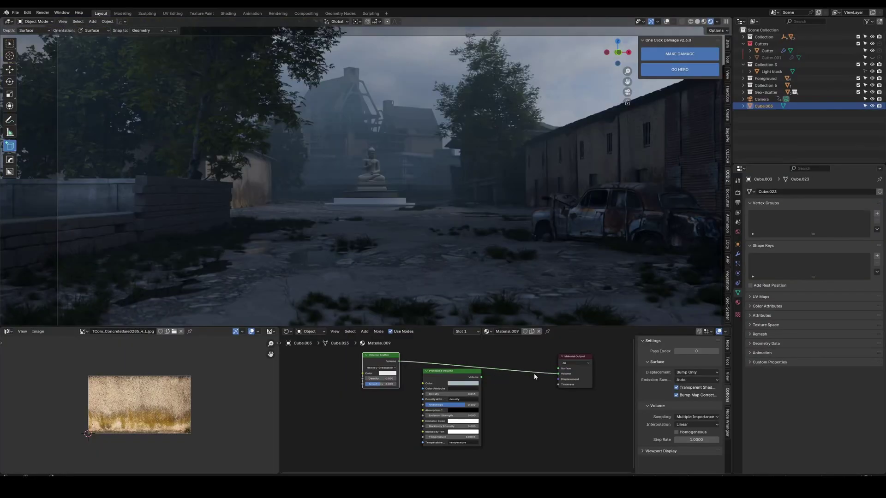
scroll(406, 408, "up", 5)
scroll(405, 408, "up", 3)
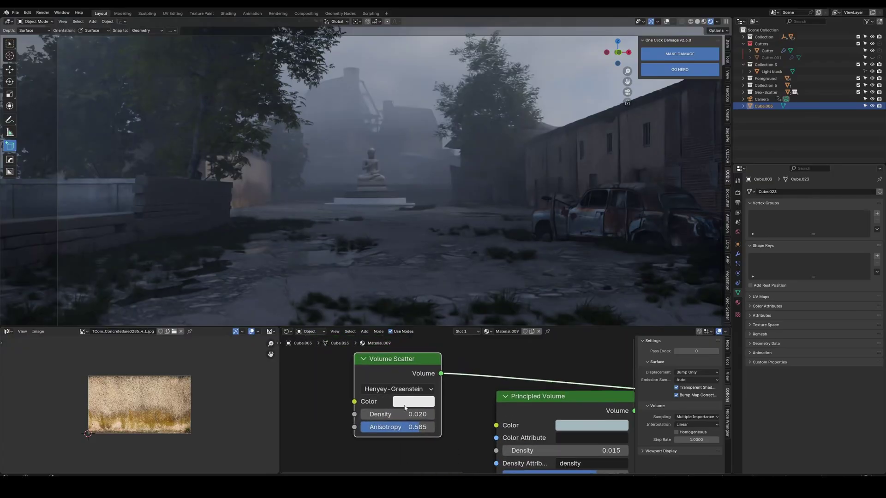
- Set the fog's Volume Scatter color to light blue
left_click(405, 403)
left_click(449, 250)
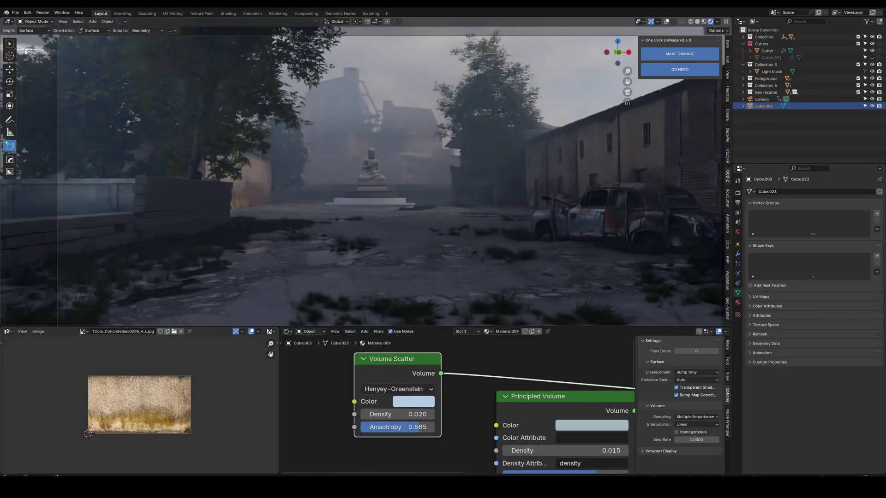
scroll(484, 388, "down", 5)
scroll(484, 387, "down", 3)
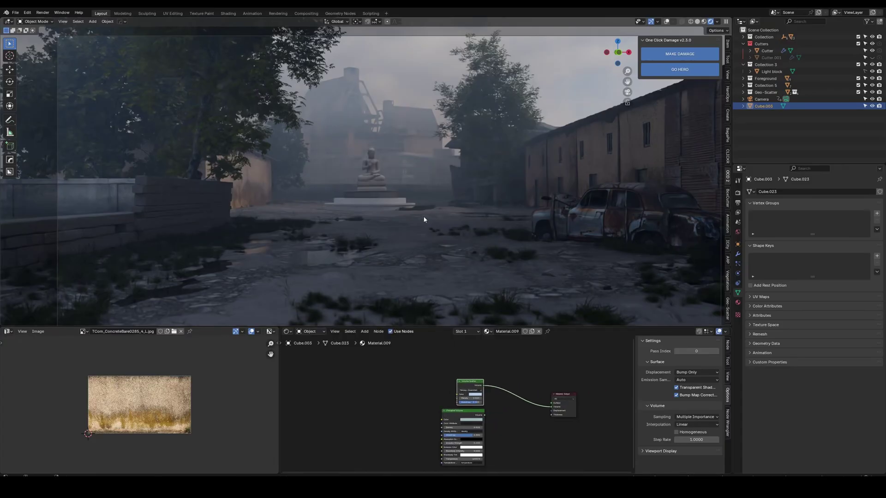
middle_click_drag(484, 243, 461, 208)
- Duplicate the fog cube into a second volume and draw an arrayed window cutout on the wall
key("0")
left_click(388, 194)
scroll(387, 194, "down", 3)
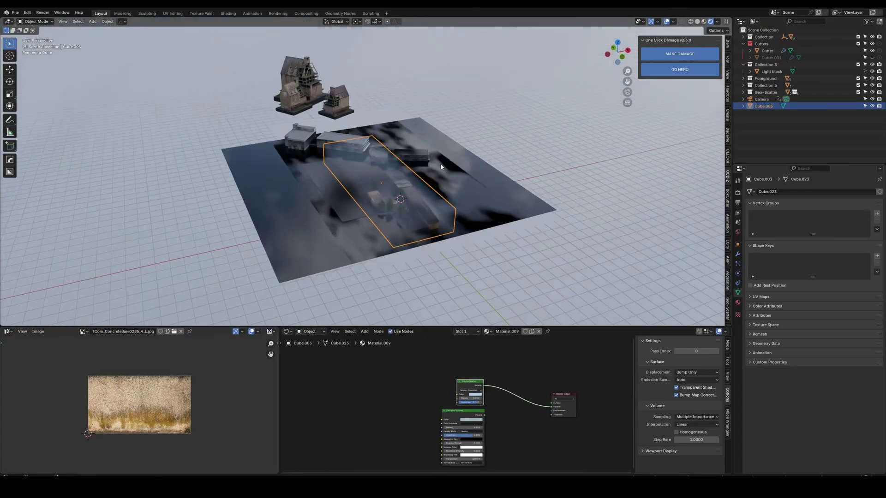
key("shift+d")
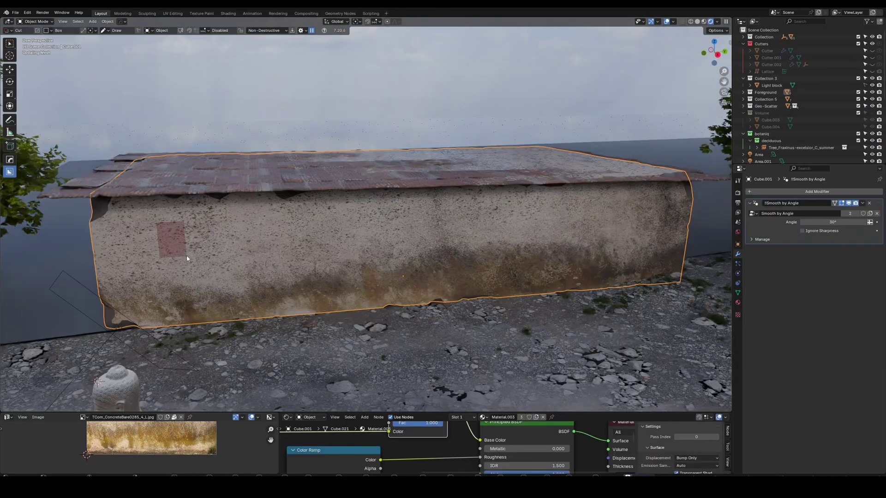
left_click_drag(187, 258, 186, 248)
key("v")
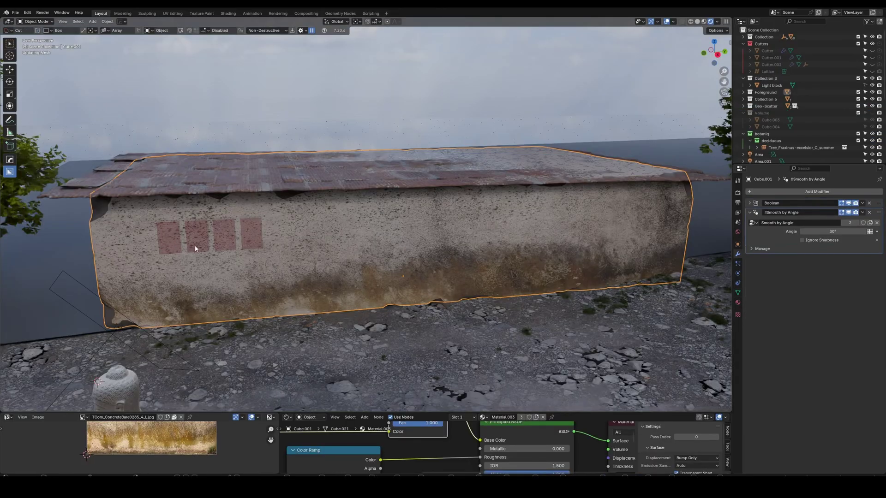
- Confirm the BoxCutter array cut to punch the windows through the long wall
left_click(594, 264)
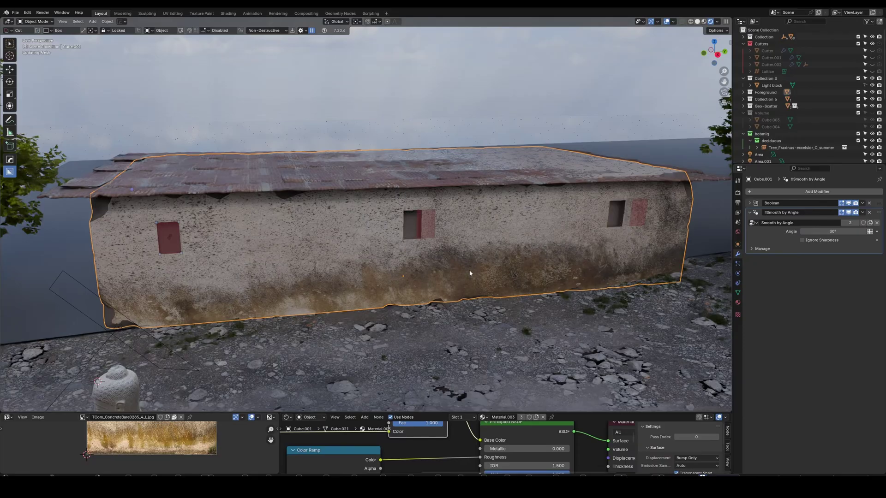
key("z")
mouse_move(472, 238)
middle_mouse_down()
mouse_move(456, 217)
mouse_move(485, 208)
middle_mouse_up()
- Apply Shade Auto Smooth to the wall and enter its mesh edit mode
key("n")
right_click(456, 215)
left_click(409, 220)
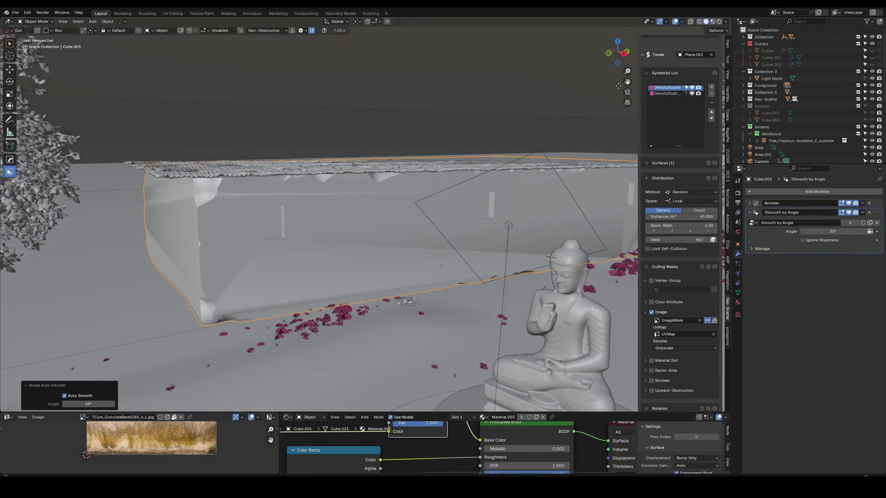
key("Tab")
key("Tab")
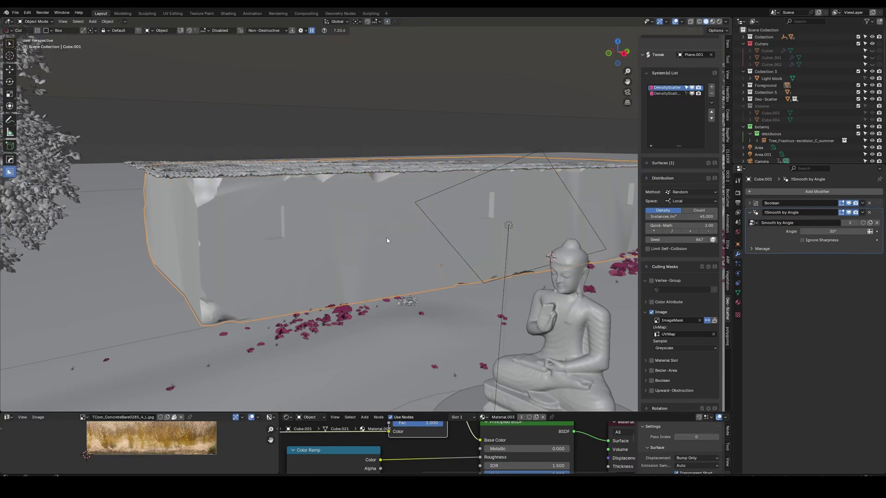
key("Tab")
mouse_move(387, 241)
middle_mouse_down()
mouse_move(332, 208)
mouse_move(325, 236)
middle_mouse_up()
key("Tab")
key("q")
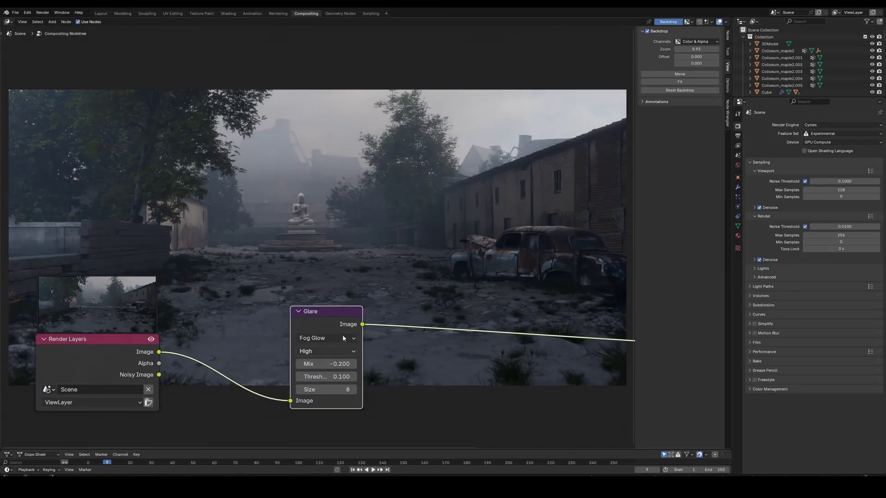
- Set the Color Management look to Base Contrast and enable White Balance
left_click(770, 388)
left_click(841, 416)
left_click(832, 391)
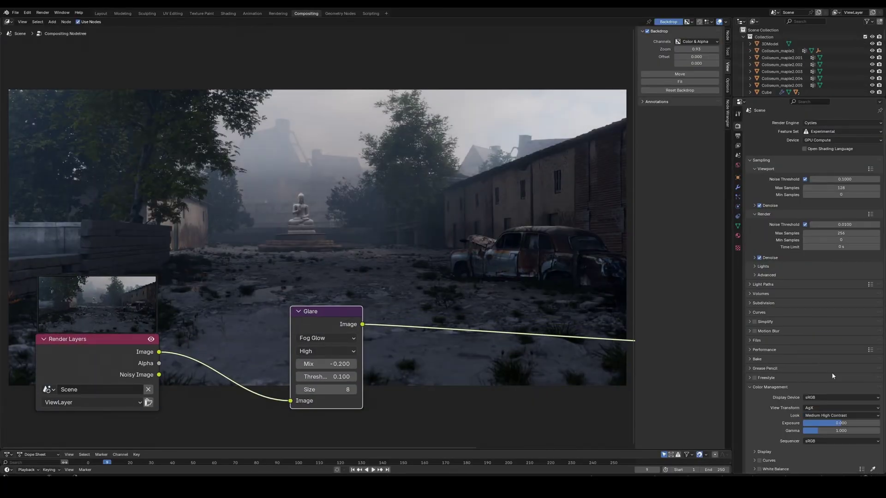
left_click(841, 415)
left_click(841, 382)
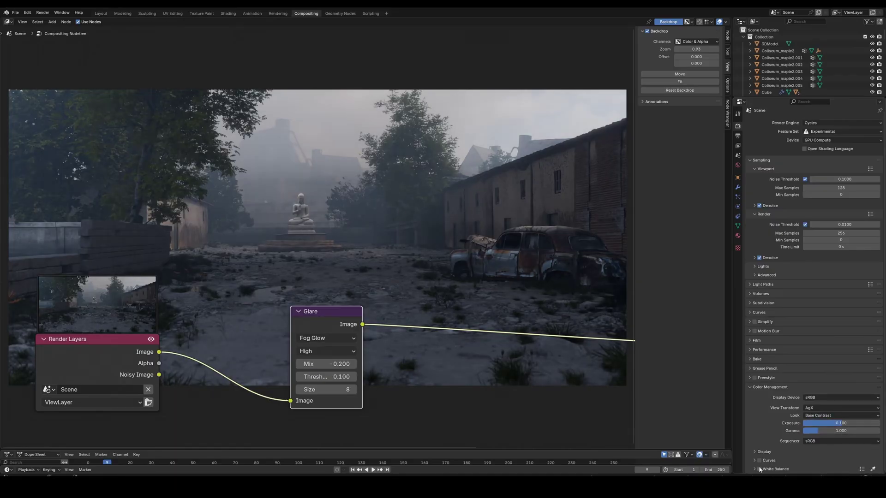
left_click(757, 469)
- Add a Hue Correct node after Glare and raise its saturation curve for blue hues
key("shift+a")
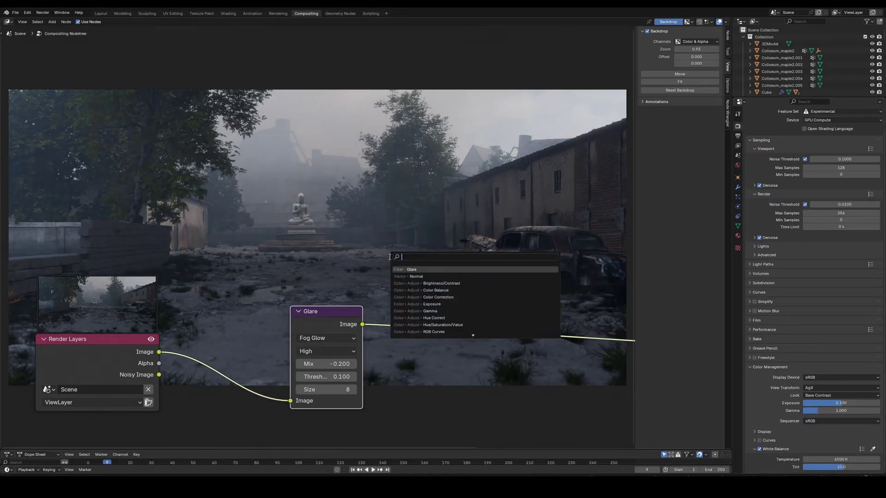
key("Down")
key("Return")
left_click(443, 312)
key("shift+a")
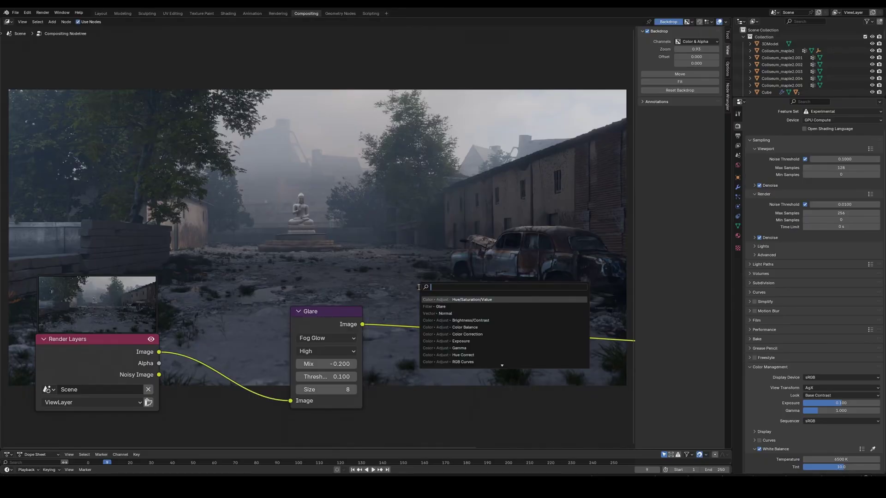
key("Return")
left_click(448, 351)
left_click_drag(465, 366, 469, 357)
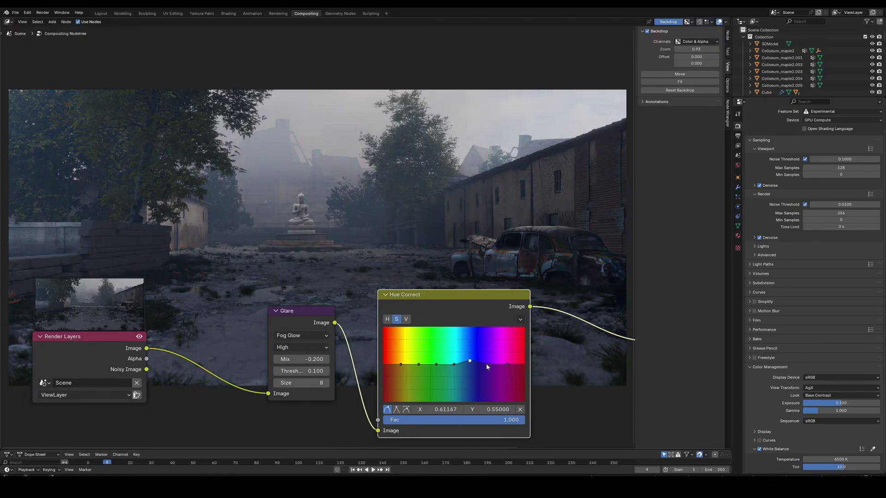
left_click_drag(469, 360, 468, 340)
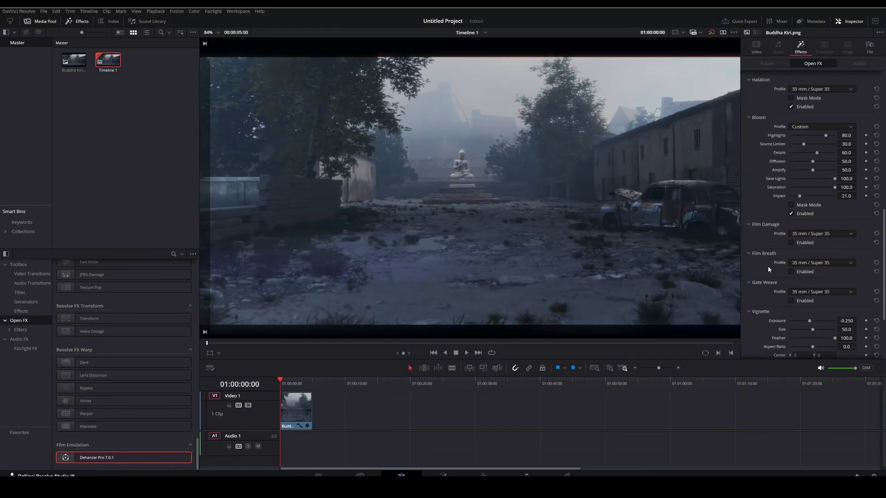
- On the Color page, set Contrast 1.100, Tint 4.50, Temp -20 and Color Boost 10.50
left_click(567, 475)
left_click(484, 475)
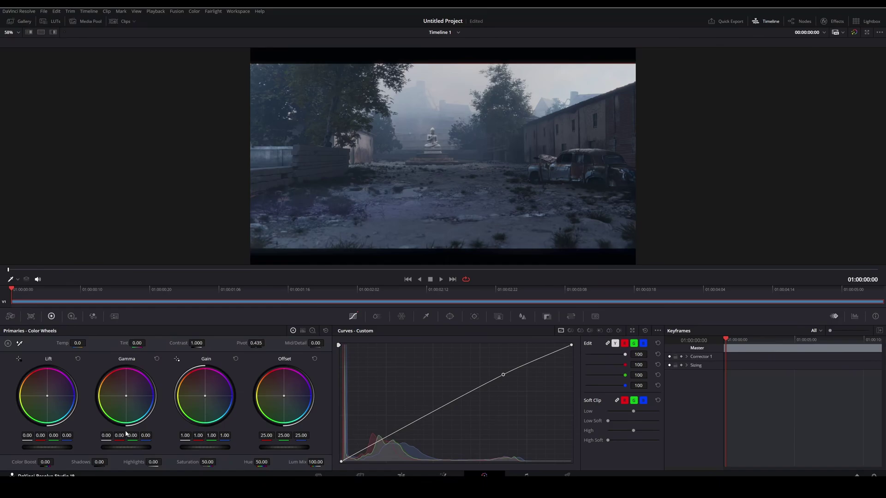
left_click_drag(197, 343, 206, 342)
left_click_drag(137, 343, 142, 342)
left_click_drag(78, 343, 72, 343)
left_click_drag(46, 461, 50, 462)
- Add a second point on the Custom curve and readjust the temperature to -20
left_click_drag(429, 415, 417, 422)
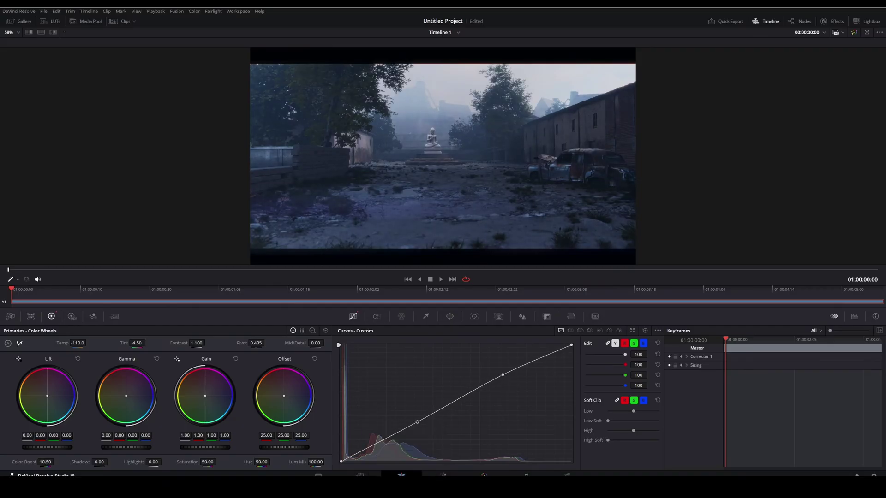
key("shift+4")
key("shift+6")
left_click_drag(84, 344, 87, 341)
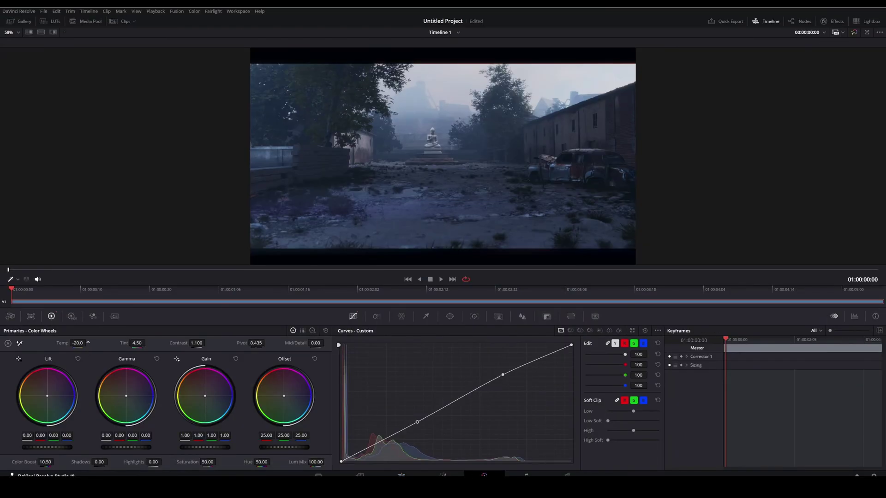